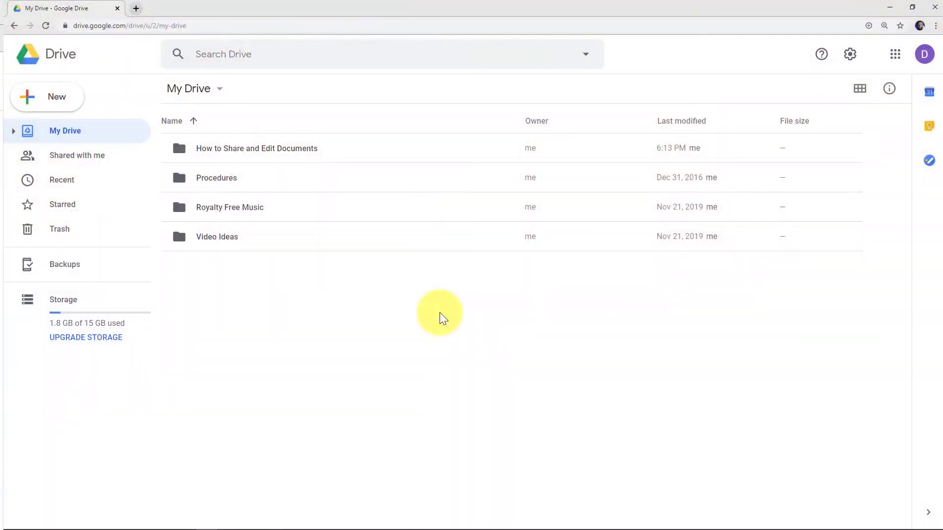
# Step: Shrink the owner's Drive window to reveal the second account's Drive window, and compare the contents of both drives
pyautogui.moveTo(309, 7); pyautogui.dragTo(308, 9)
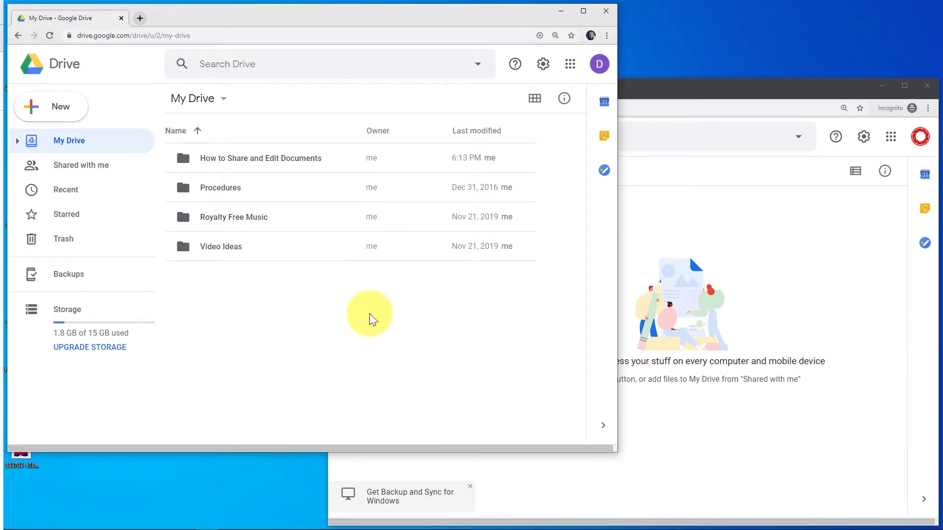
pyautogui.click(631, 88)
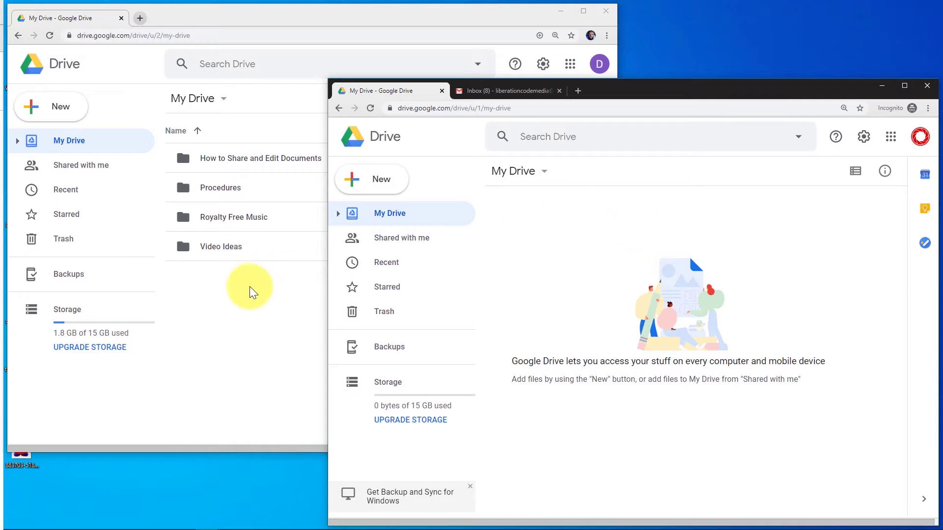
pyautogui.click(236, 304)
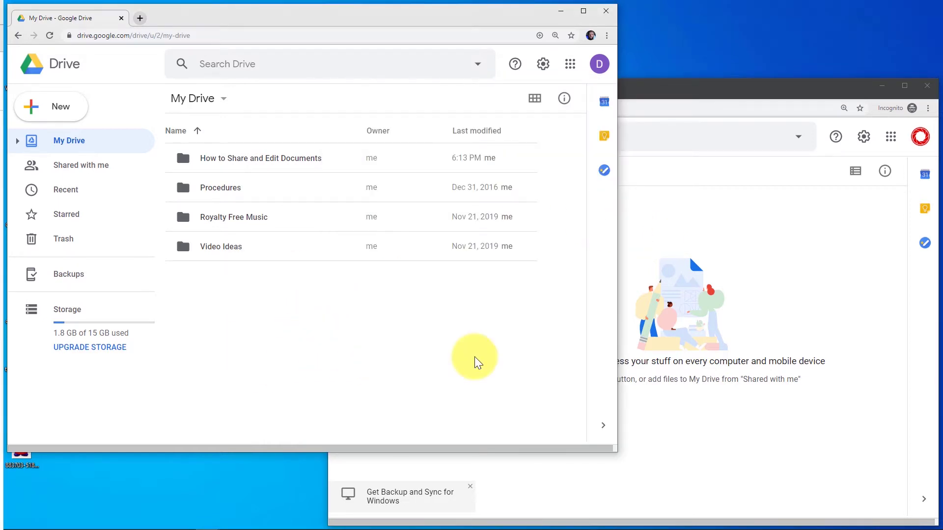
pyautogui.click(766, 282)
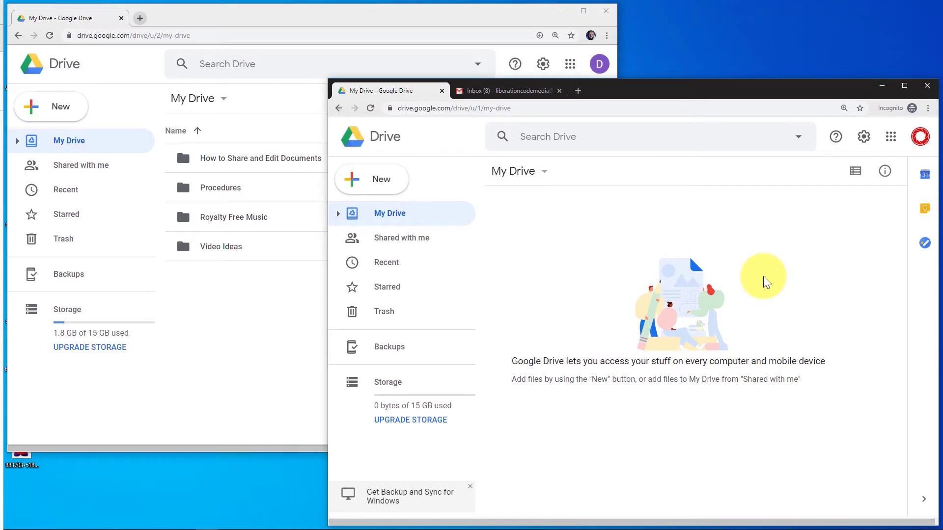
pyautogui.click(278, 299)
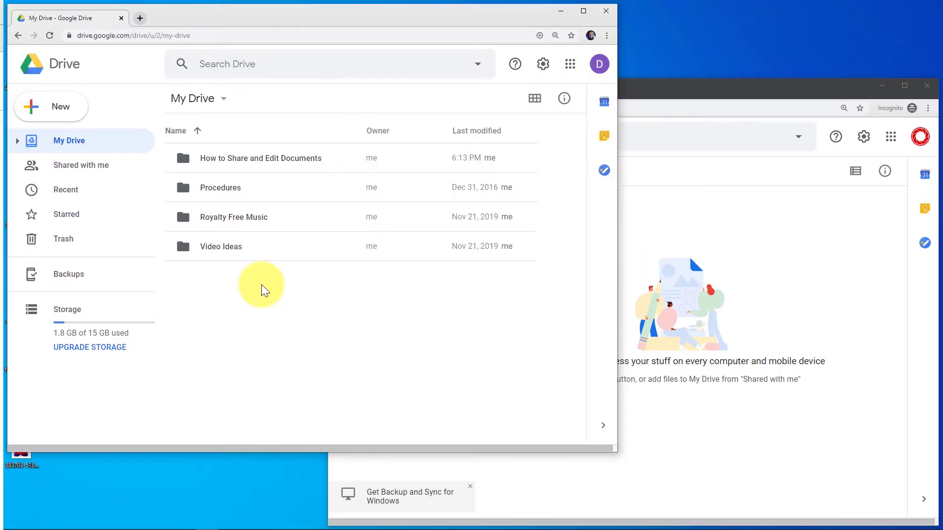
# Step: Look through the How to Share and Edit Documents folder, preview 20190827_164710.jpg, and return to My Drive
pyautogui.doubleClick(259, 162)
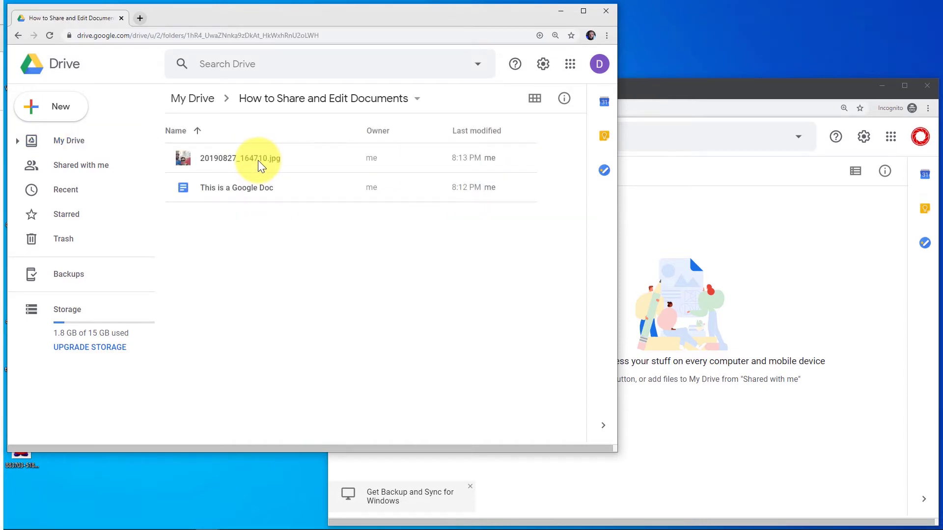
pyautogui.doubleClick(258, 160)
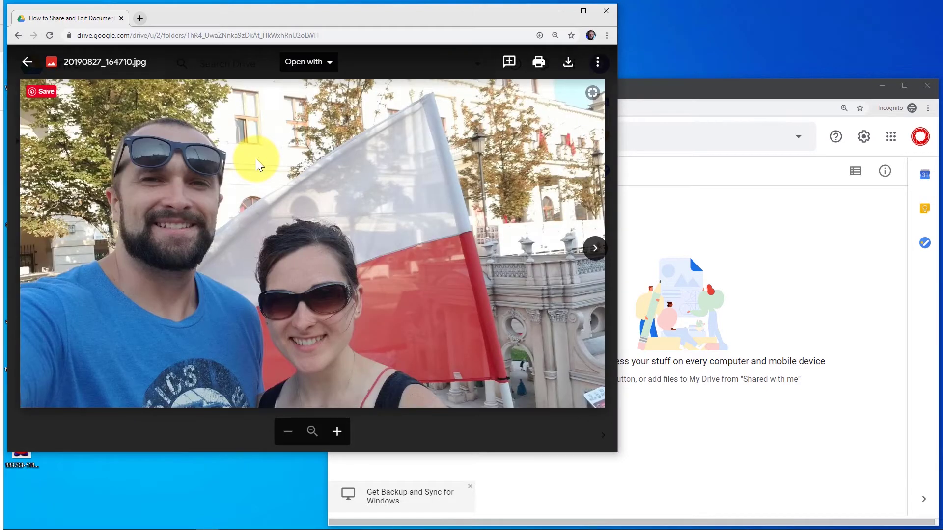
pyautogui.press('Escape')
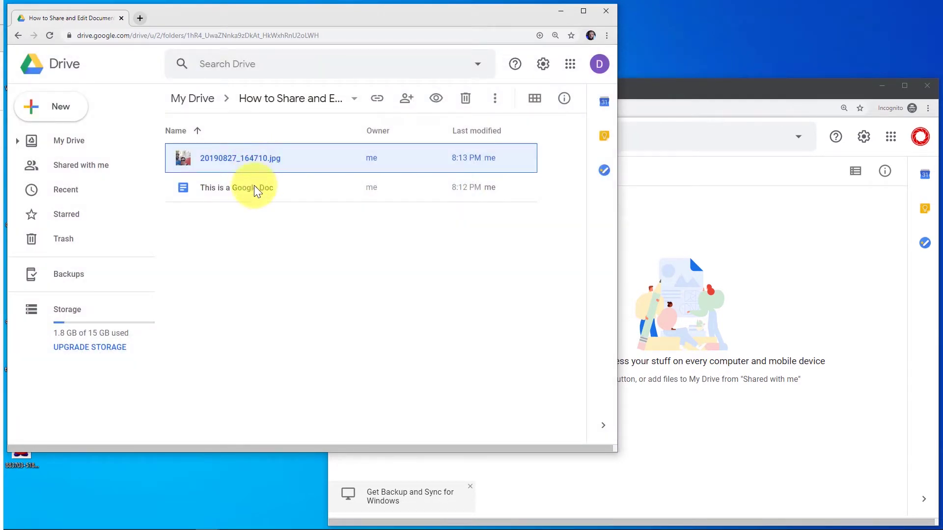
pyautogui.click(281, 190)
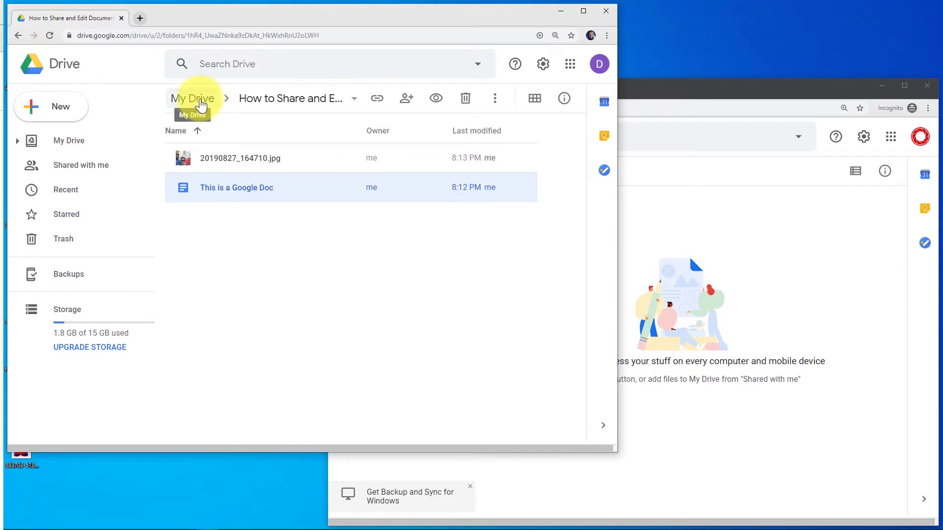
pyautogui.click(201, 105)
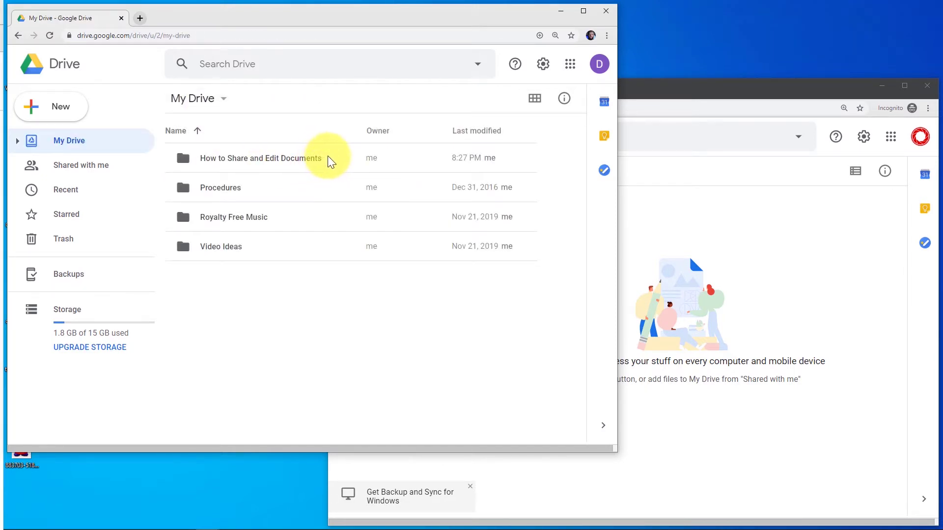
# Step: Start sharing the How to Share and Edit Documents folder and add the recipient's email address
pyautogui.click(328, 160)
pyautogui.rightClick(296, 158)
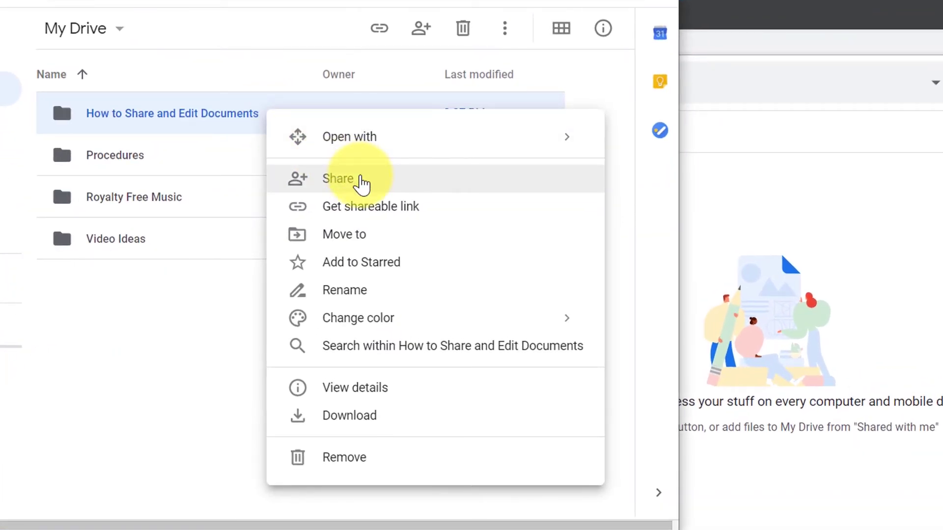
pyautogui.click(362, 184)
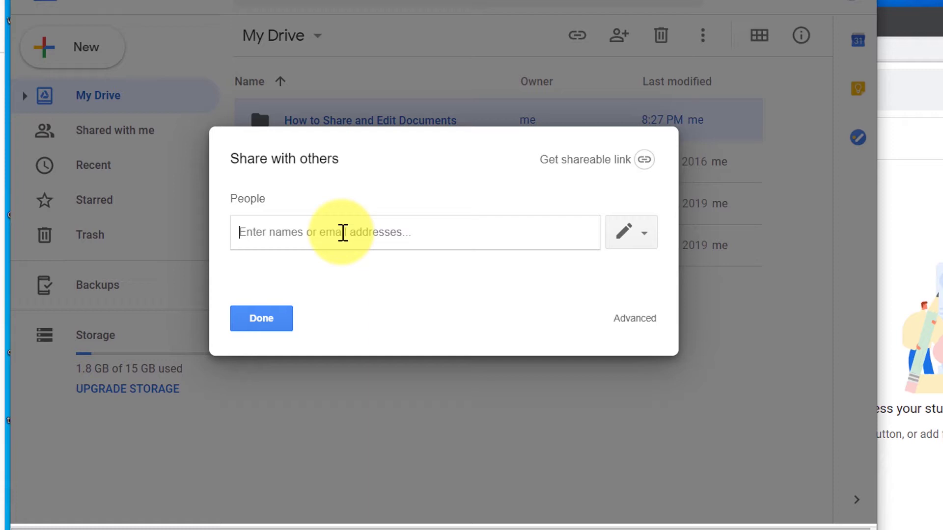
pyautogui.write('liber')
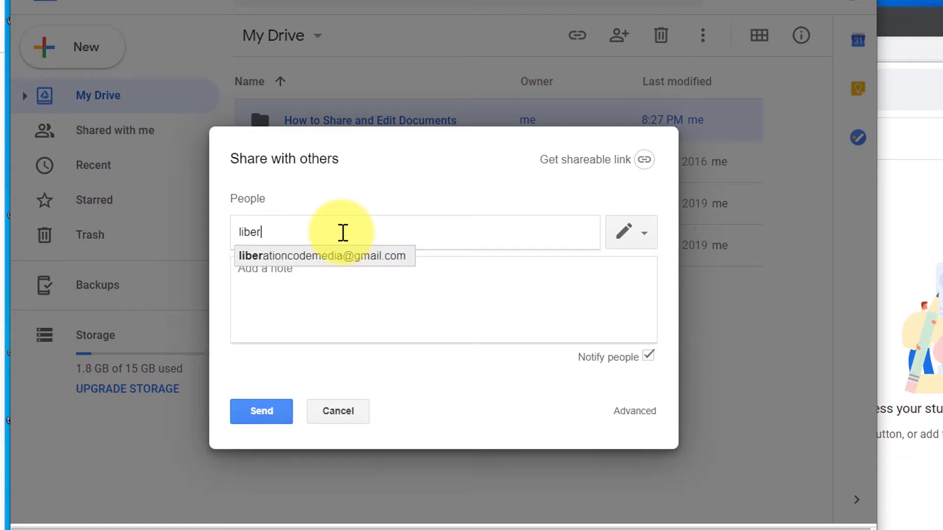
pyautogui.click(344, 260)
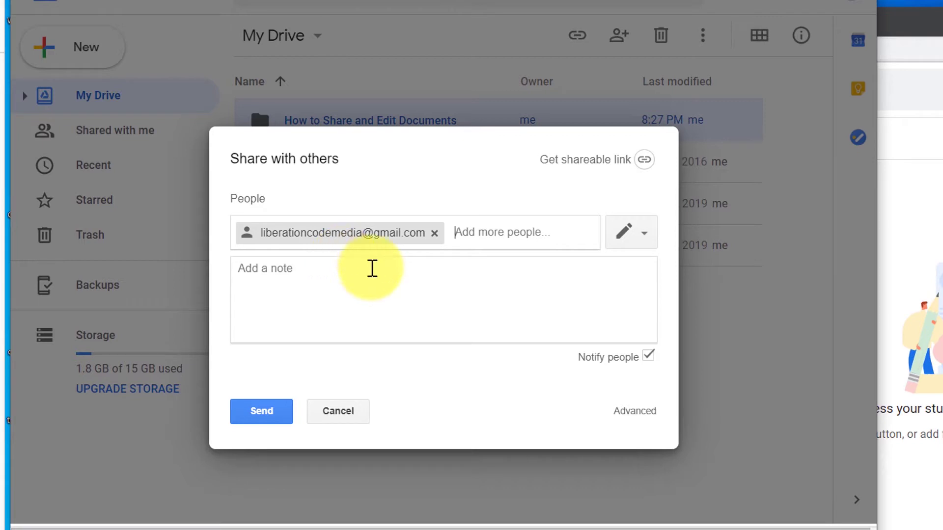
# Step: Restrict the recipient to "Can view only" and send the invitation with the note "Access granted."
pyautogui.click(632, 250)
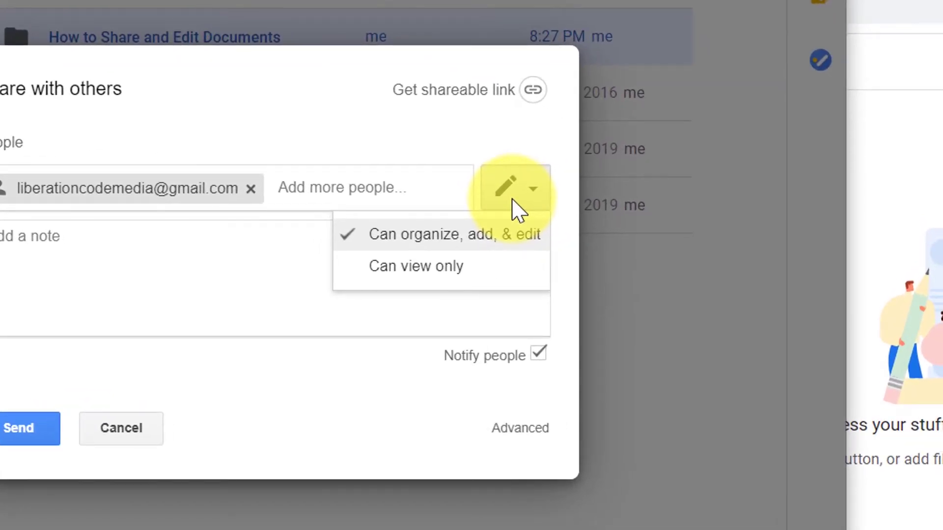
pyautogui.click(441, 269)
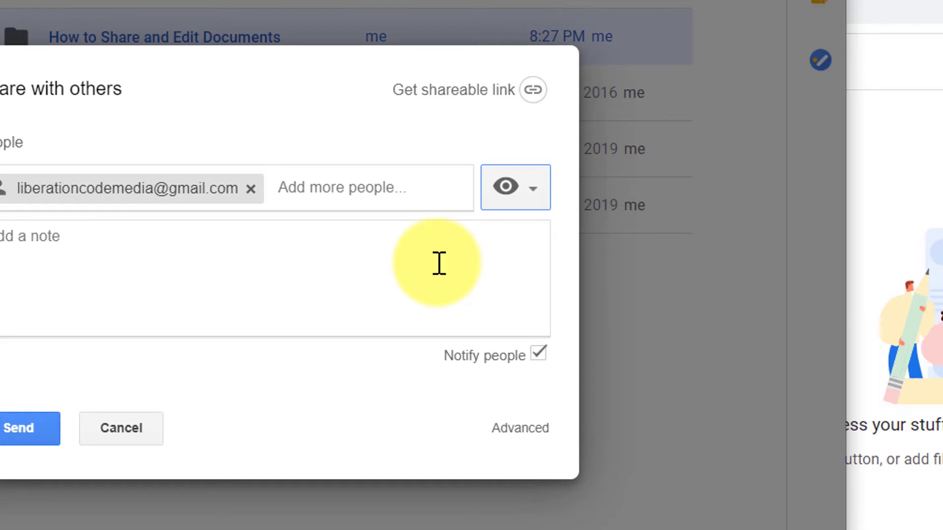
pyautogui.click(439, 264)
pyautogui.write('Access granted.')
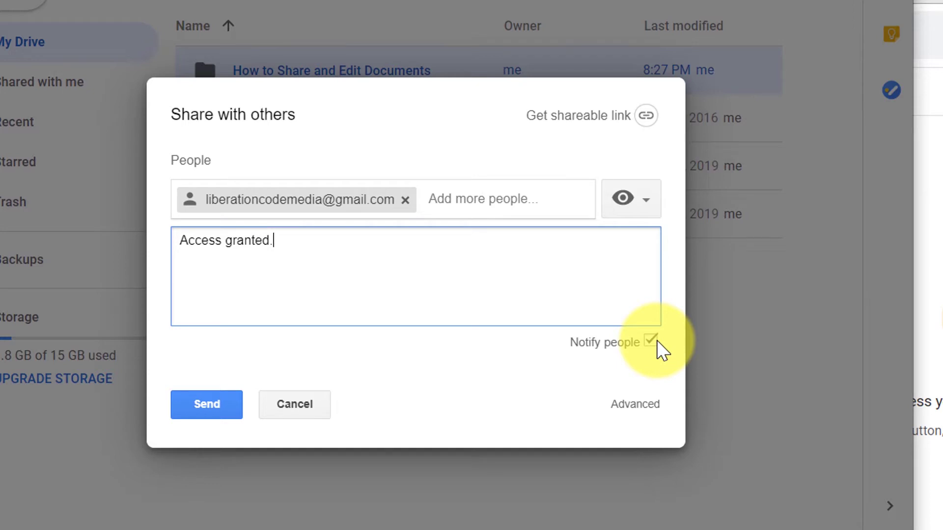
pyautogui.click(219, 401)
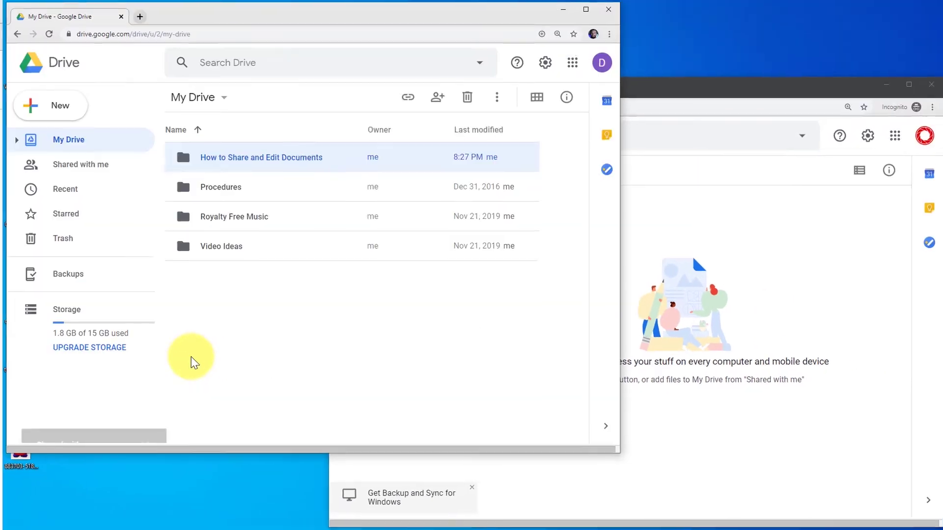
# Step: Switch to the recipient's Gmail inbox and open the How to Share and Edit Documents invitation email
pyautogui.click(713, 226)
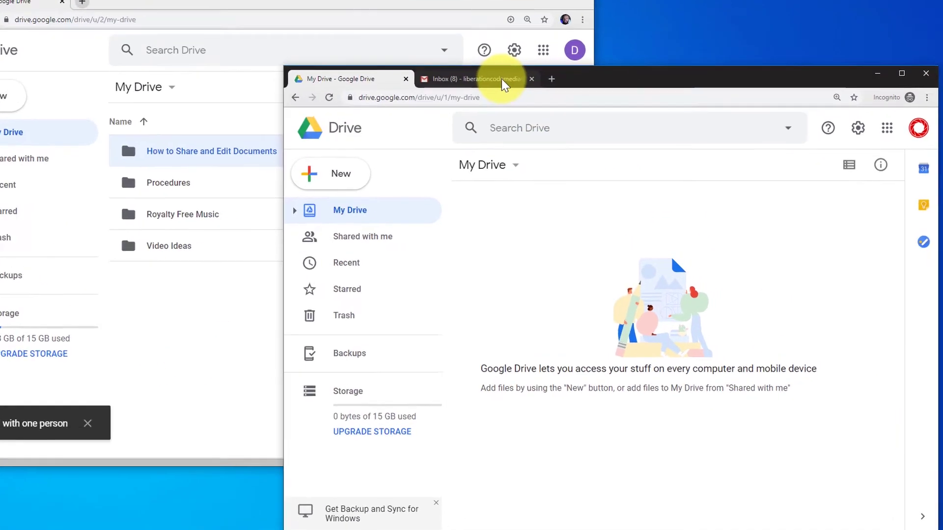
pyautogui.click(509, 87)
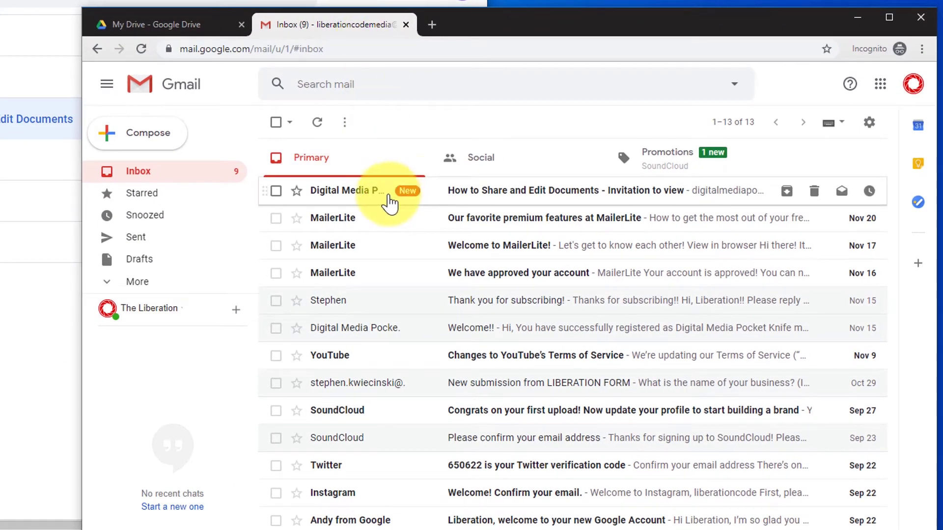
pyautogui.click(459, 201)
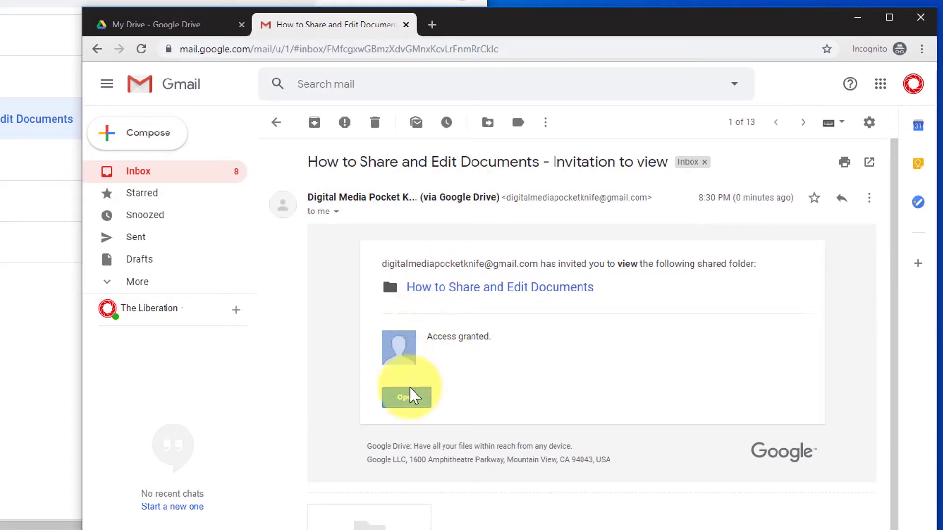
# Step: Open the How to Share and Edit Documents folder among the items shared with the recipient's Drive
pyautogui.click(181, 25)
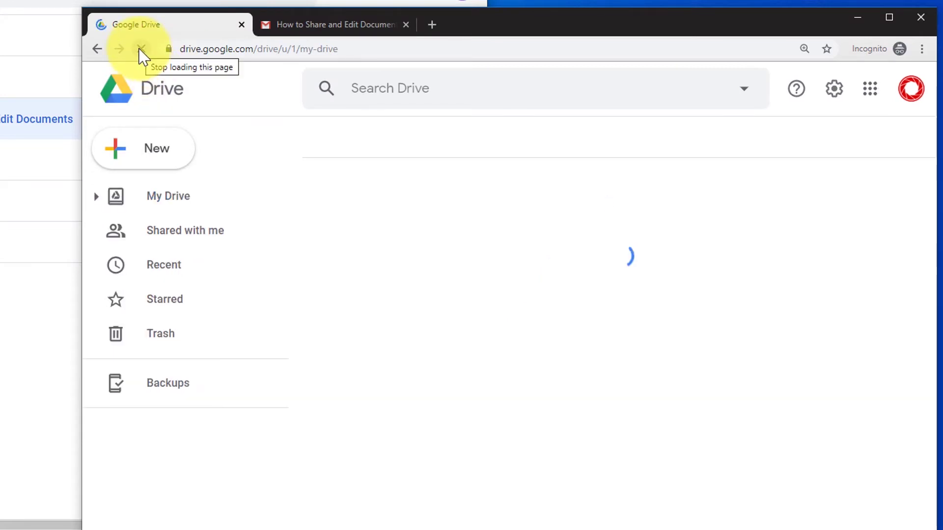
pyautogui.click(169, 238)
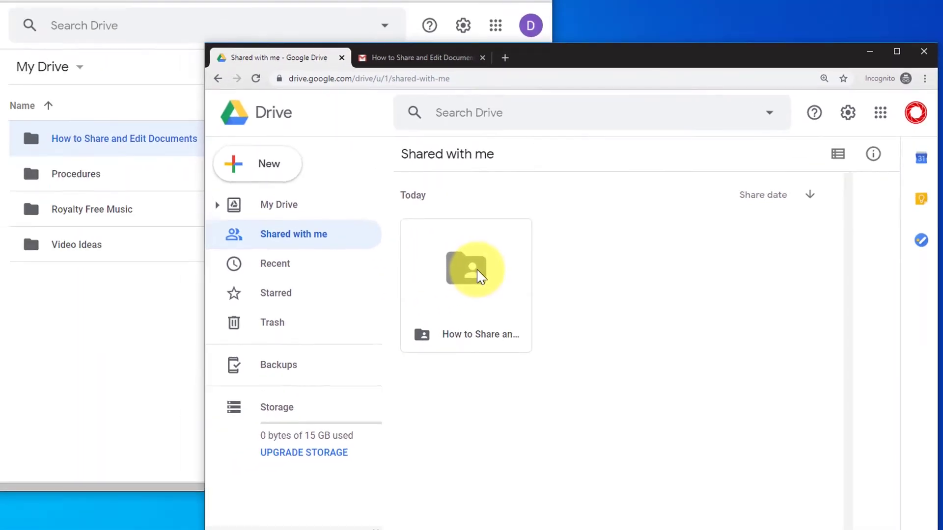
pyautogui.doubleClick(480, 275)
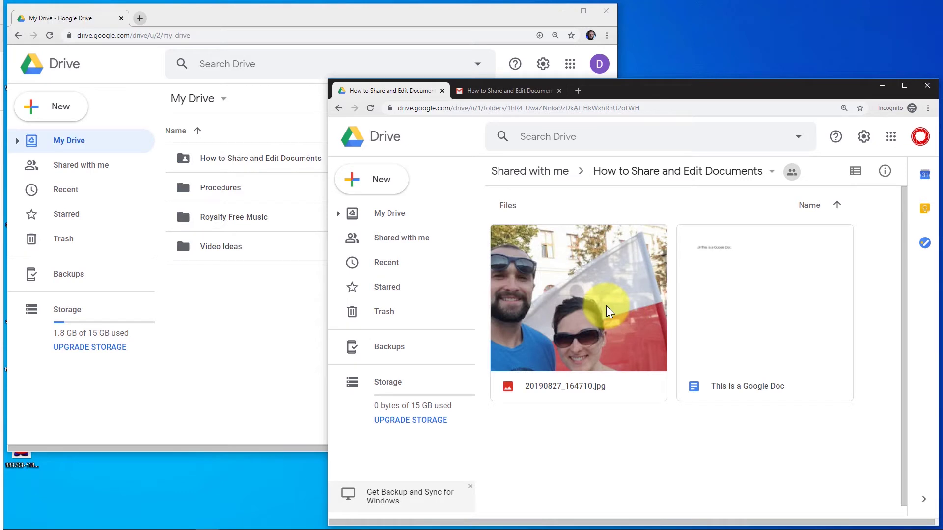
# Step: Open This is a Google Doc from the shared folder and check the recipient's access options
pyautogui.doubleClick(713, 314)
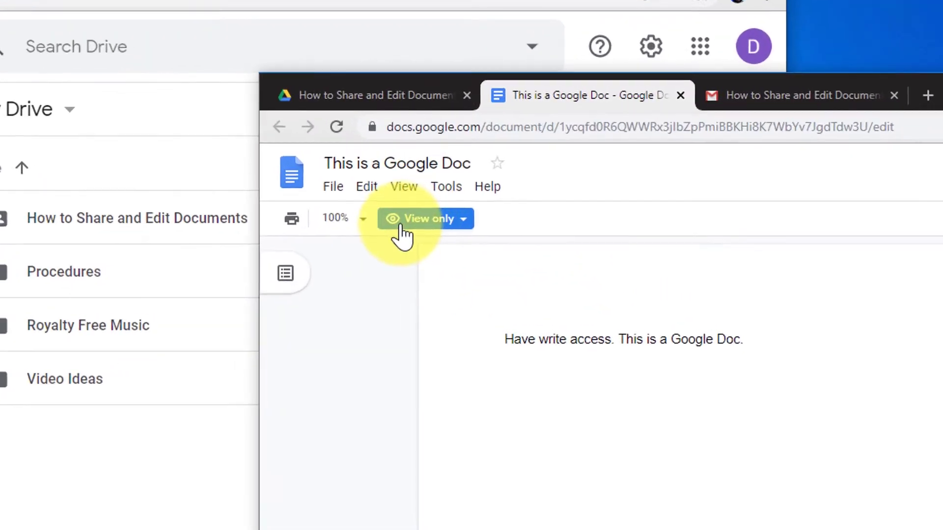
pyautogui.click(466, 230)
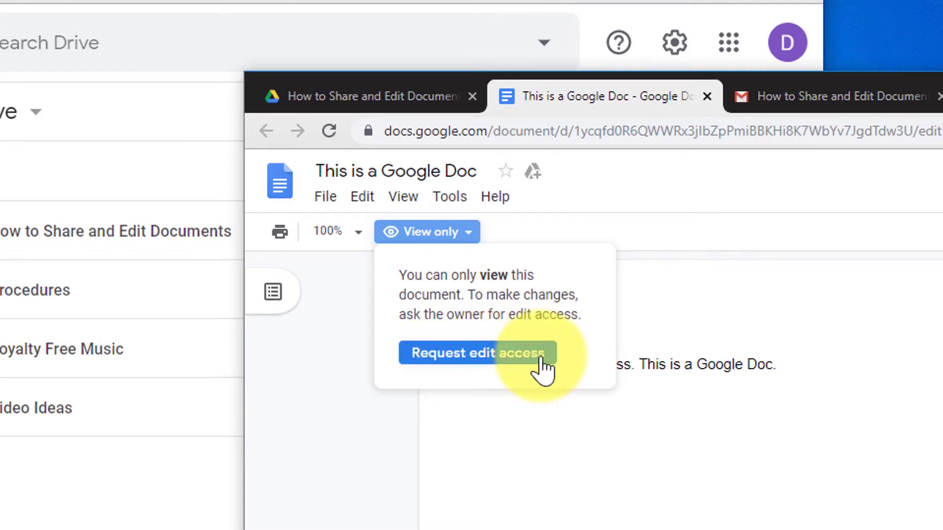
pyautogui.click(731, 358)
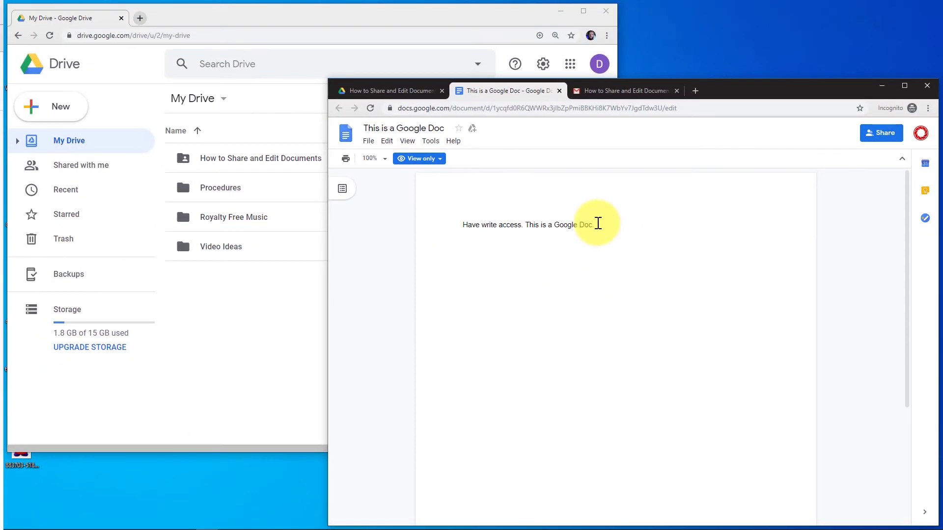
# Step: Open the advanced sharing settings of This is a Google Doc from the owner's How to Share and Edit Documents folder
pyautogui.click(260, 305)
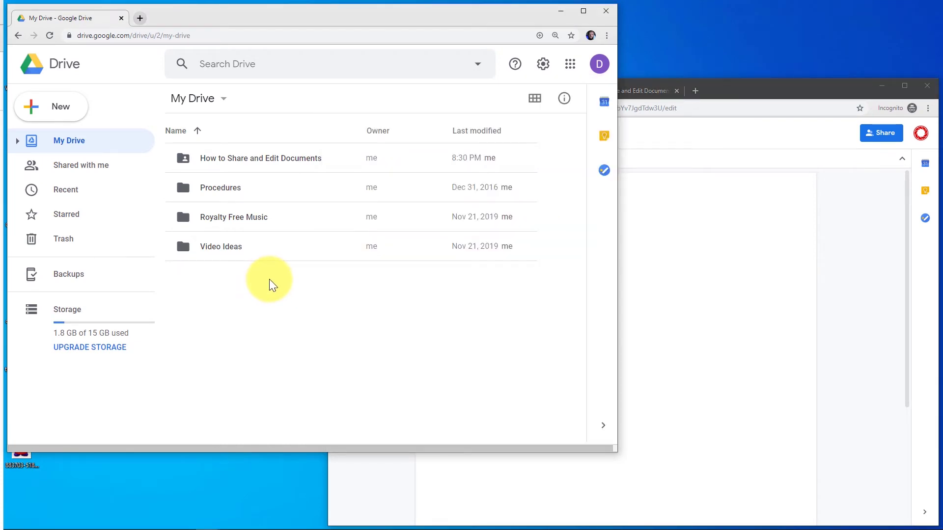
pyautogui.doubleClick(301, 158)
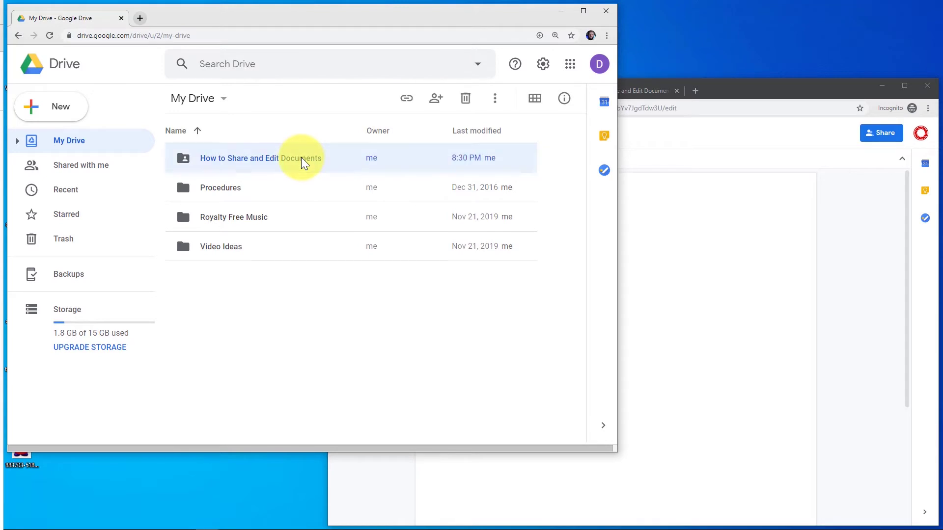
pyautogui.rightClick(277, 189)
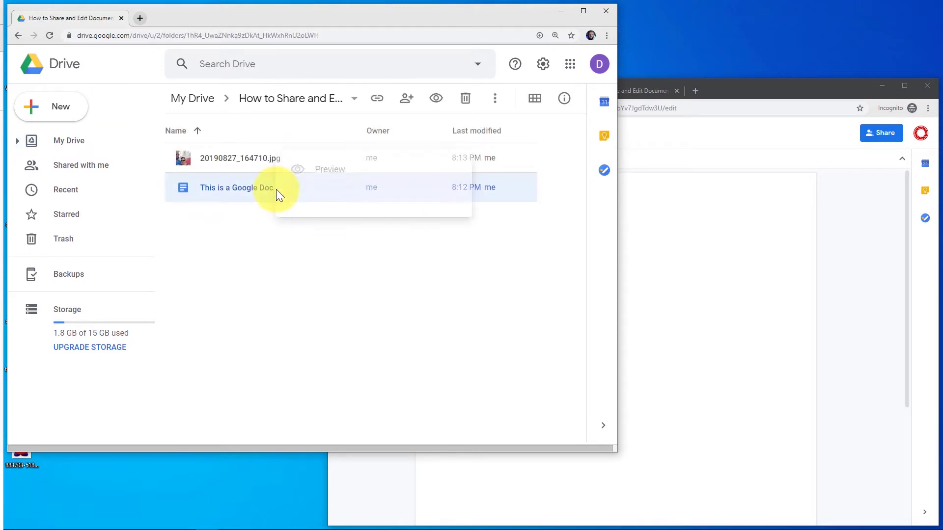
pyautogui.click(321, 228)
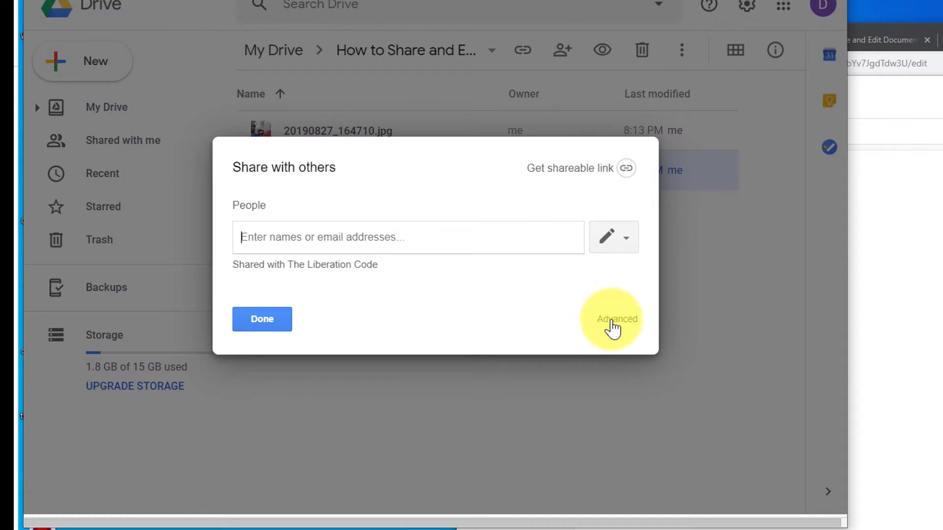
pyautogui.click(614, 320)
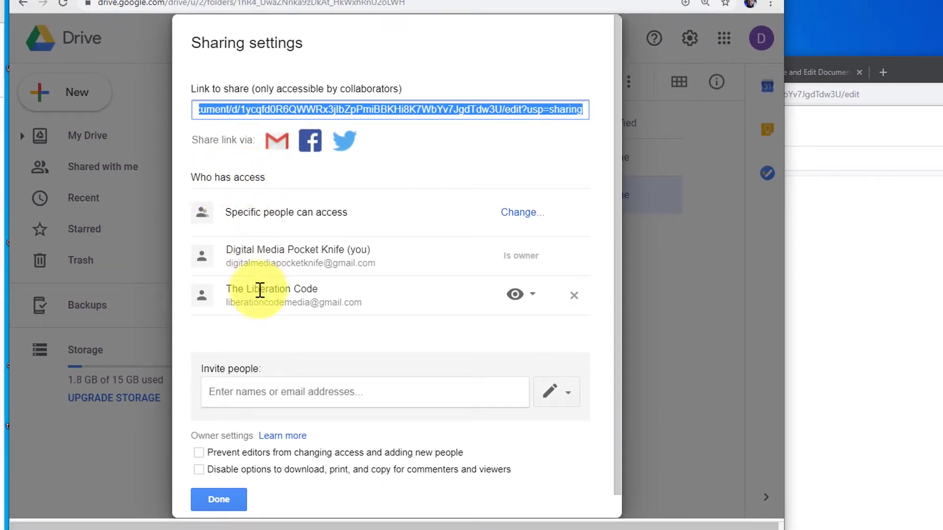
# Step: Change the recipient account's access to This is a Google Doc to Can edit, save it and leave the sharing settings
pyautogui.moveTo(258, 291); pyautogui.dragTo(291, 291)
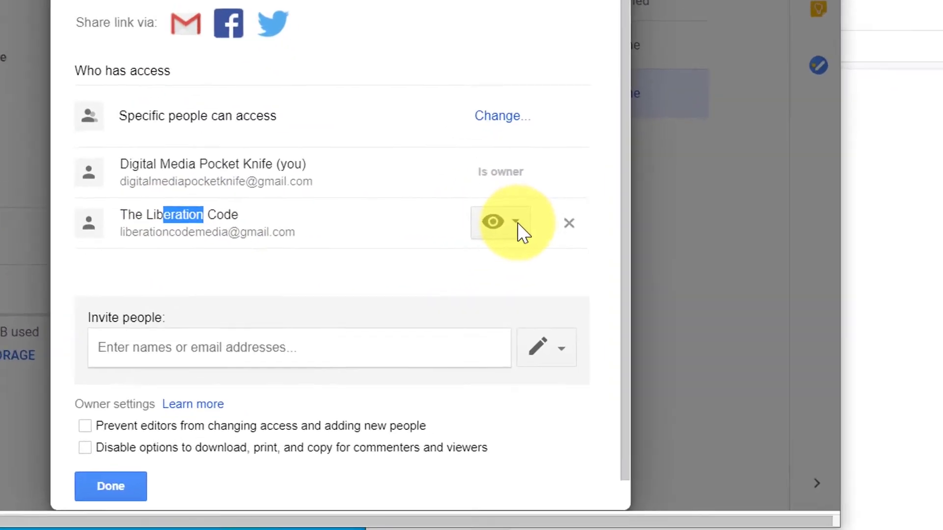
pyautogui.click(533, 295)
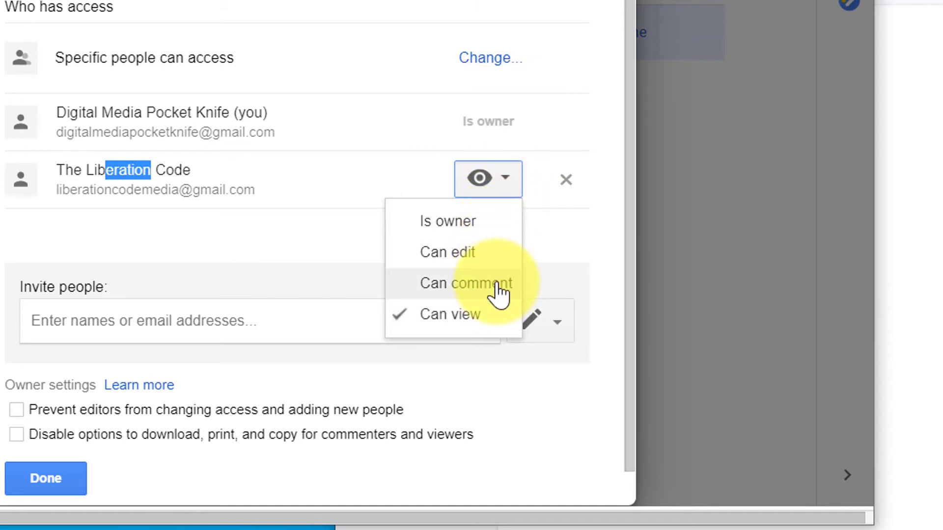
pyautogui.click(488, 254)
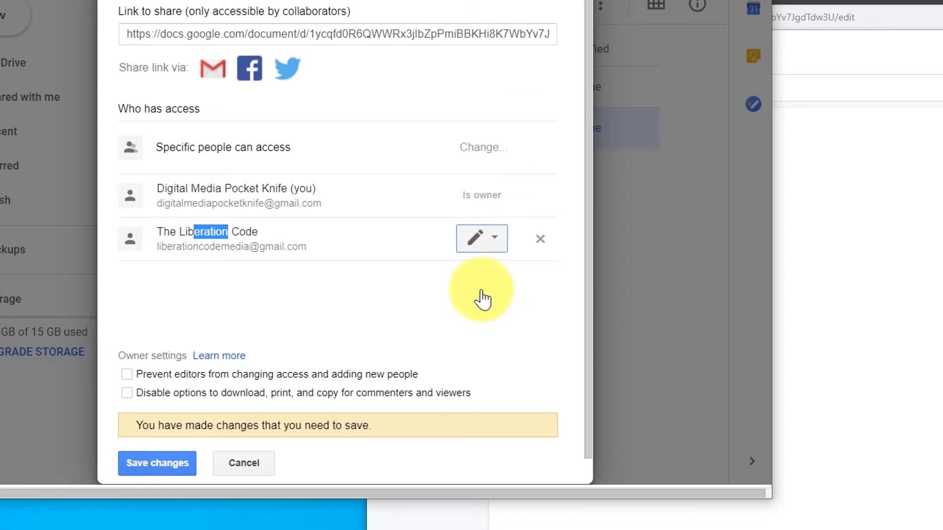
pyautogui.click(172, 461)
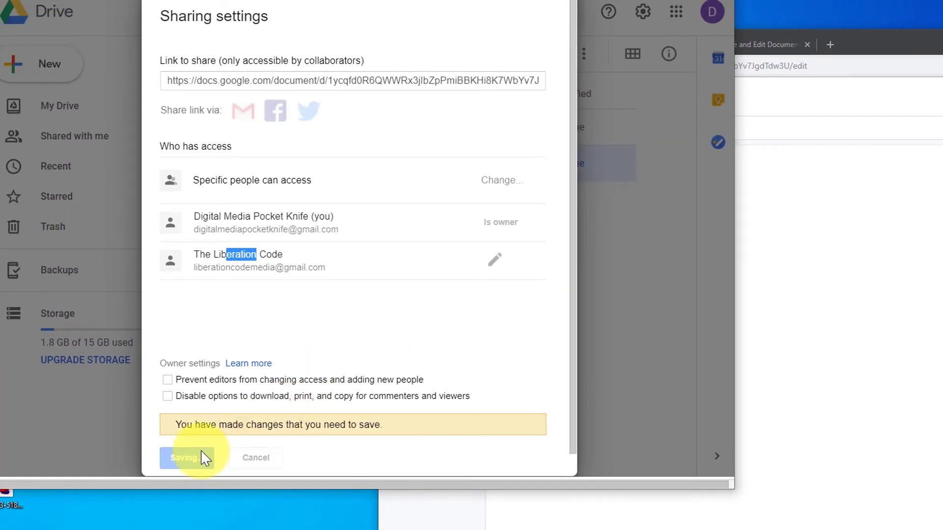
pyautogui.click(186, 459)
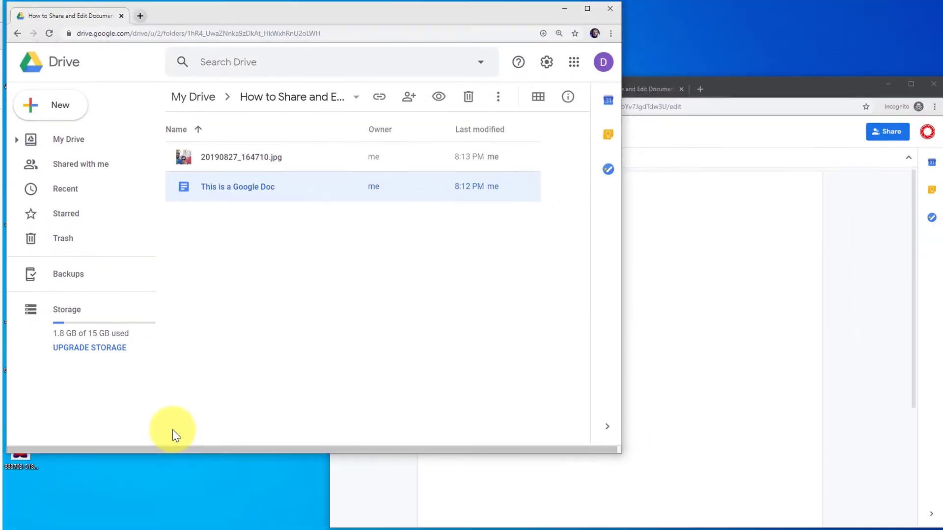
# Step: Reload This is a Google Doc in the recipient's browser window and insert "Edited!" at the start of its text
pyautogui.click(671, 305)
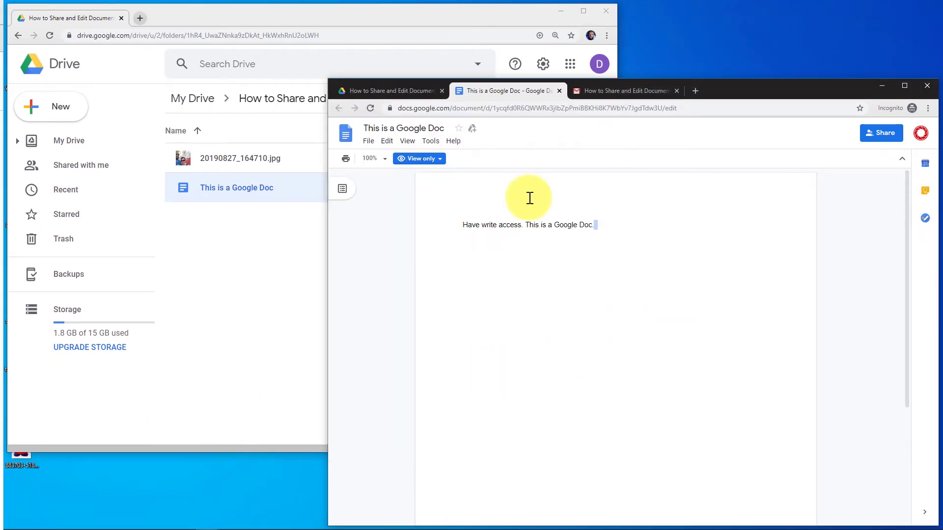
pyautogui.click(371, 108)
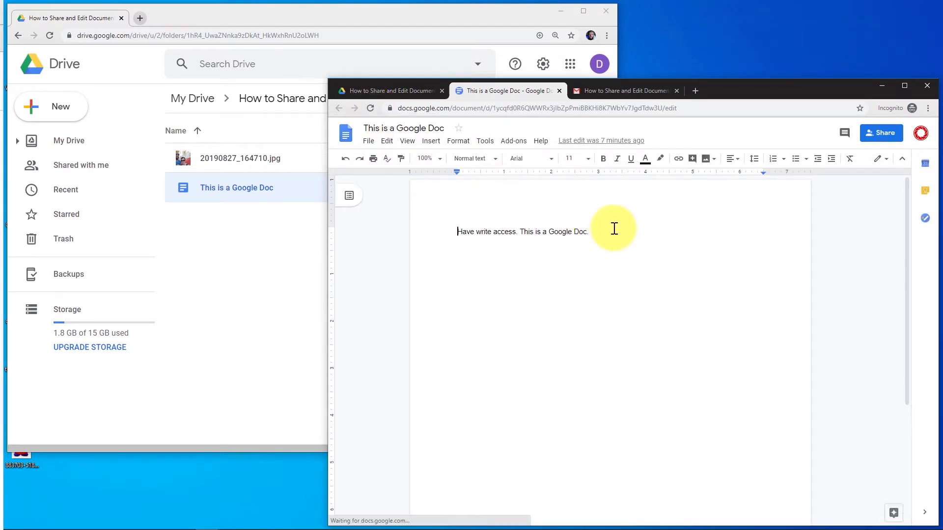
pyautogui.write('Edited!')
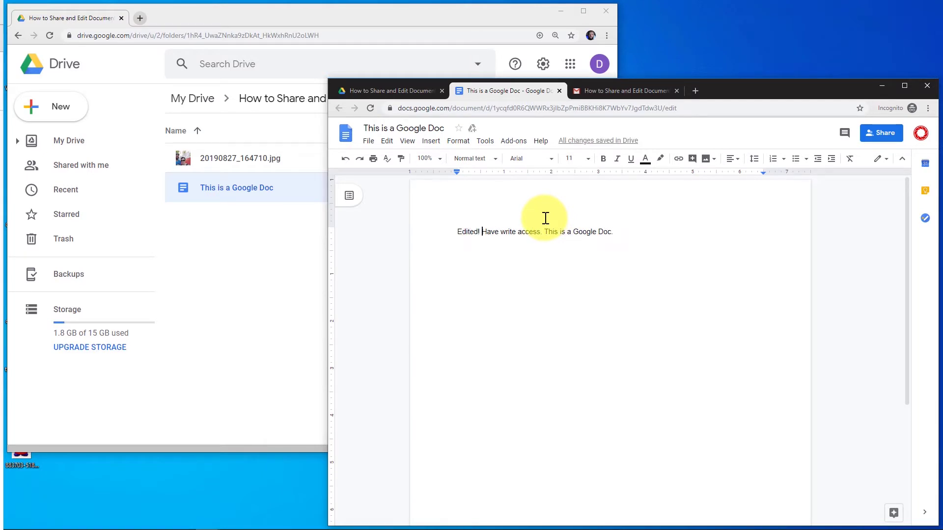
# Step: From the owner's My Drive, give the recipient Can organize, add, & edit access to the How to Share and Edit Documents folder and save
pyautogui.click(246, 230)
pyautogui.click(199, 100)
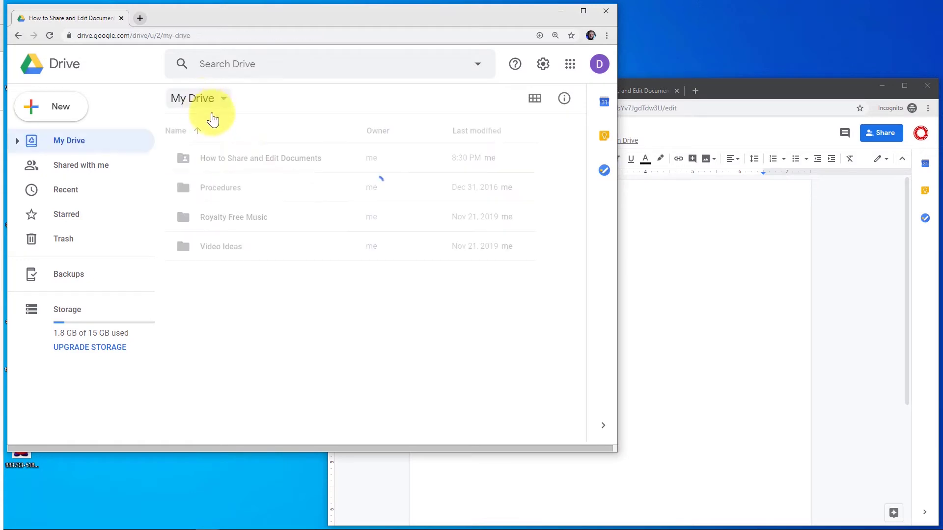
pyautogui.rightClick(330, 166)
pyautogui.click(375, 212)
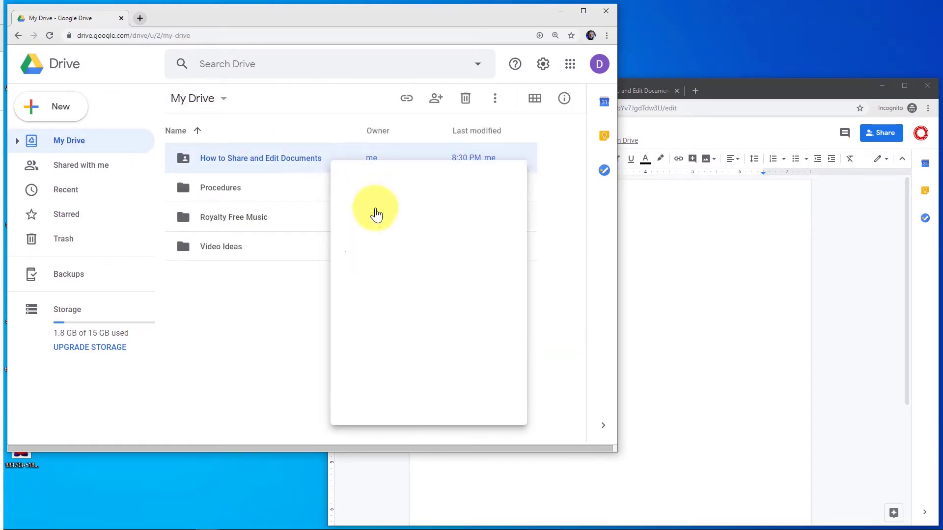
pyautogui.click(446, 297)
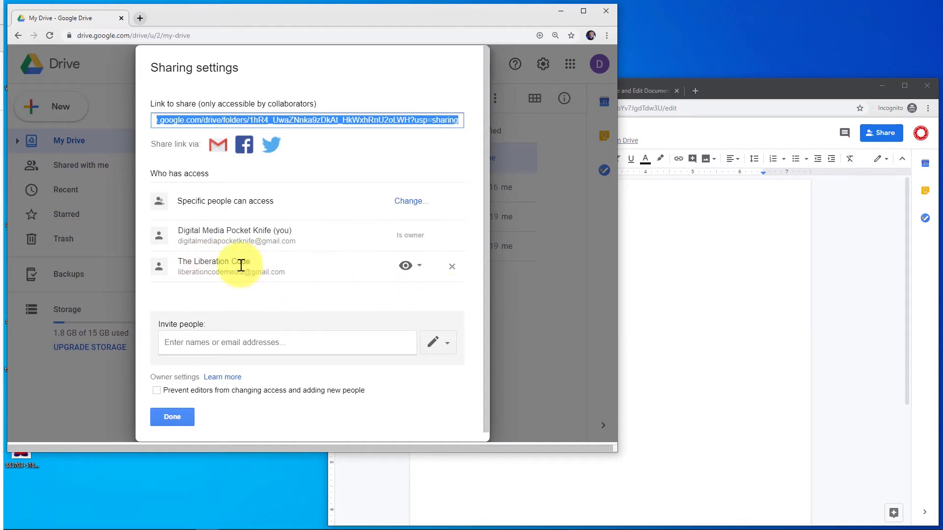
pyautogui.click(402, 264)
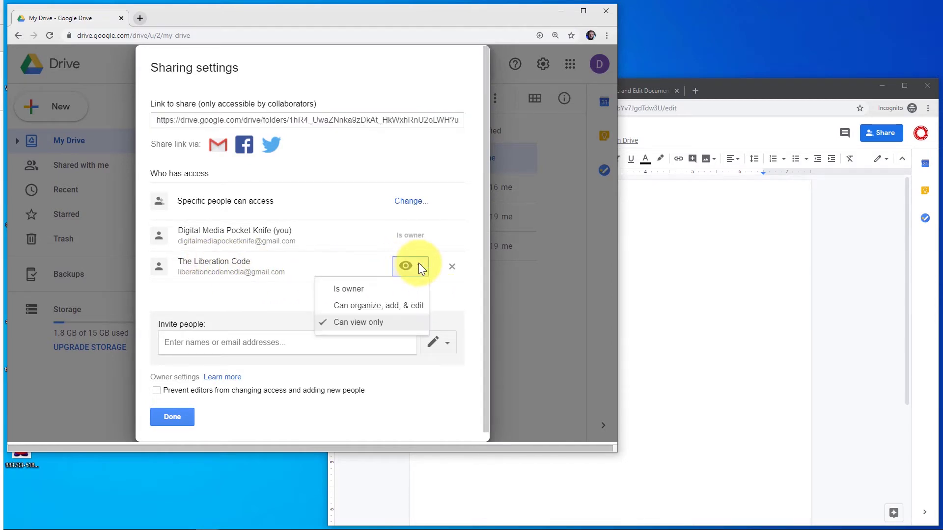
pyautogui.click(385, 305)
pyautogui.click(176, 418)
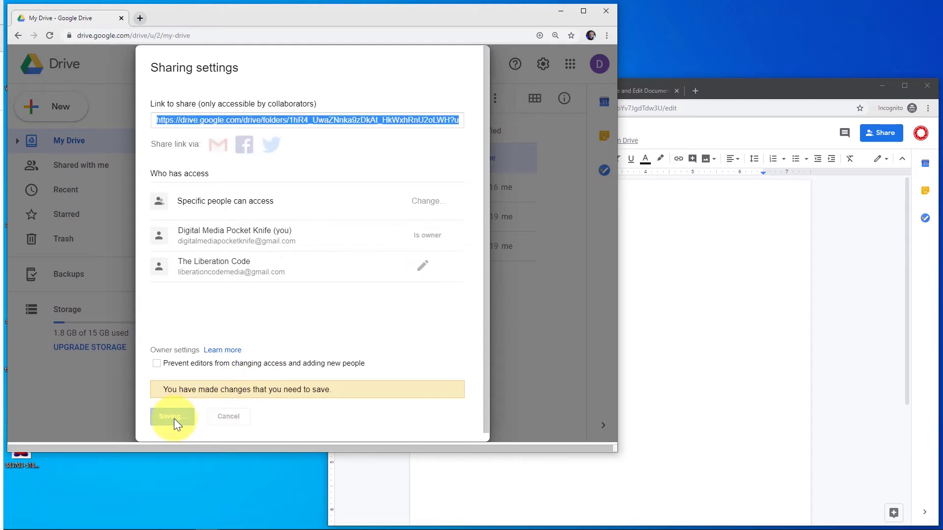
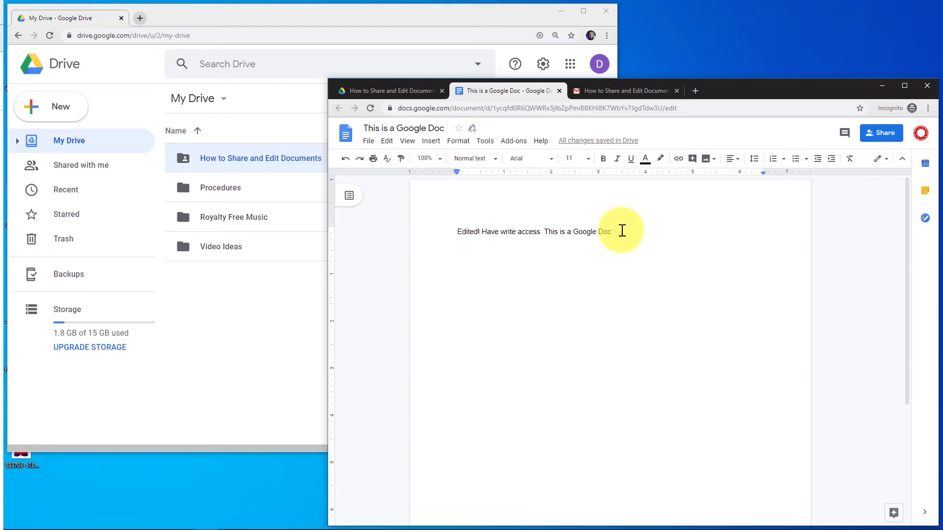
# Step: Check the recipient's sharing options for This is a Google Doc in the shared folder, then close them
pyautogui.click(402, 93)
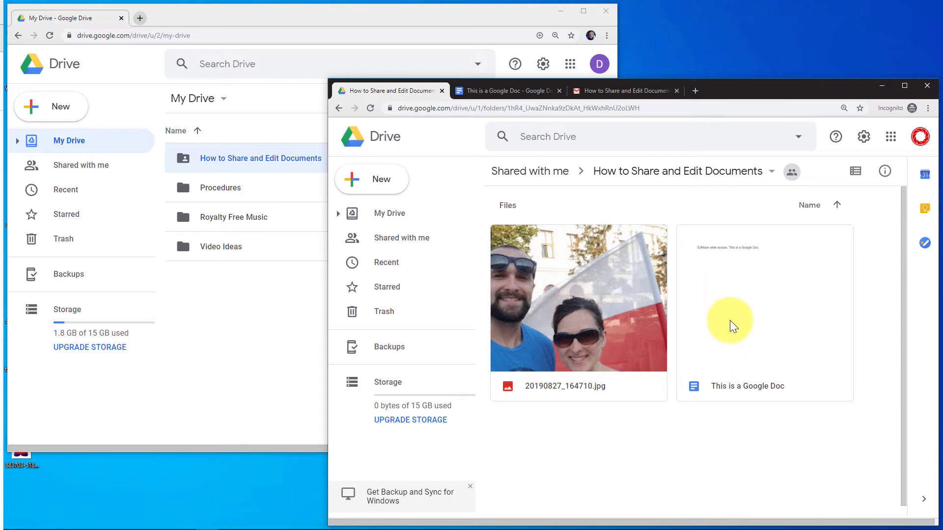
pyautogui.rightClick(723, 287)
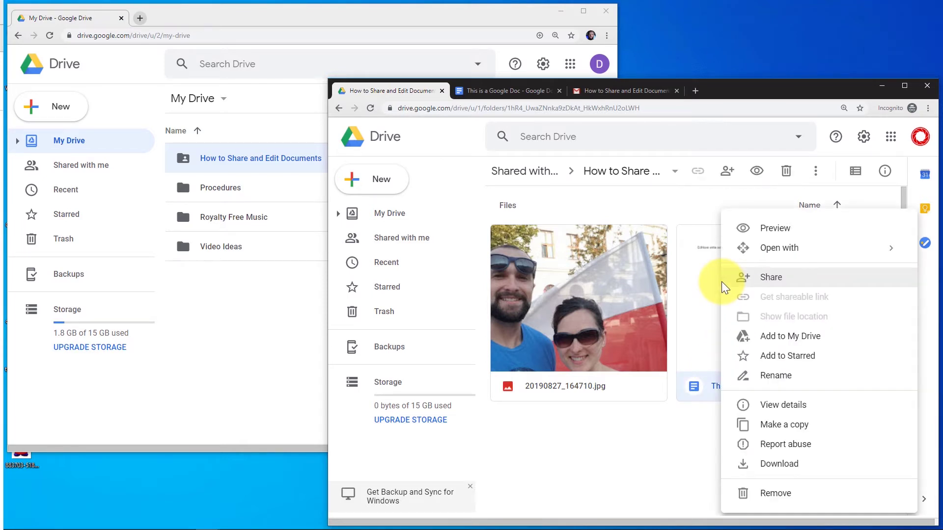
pyautogui.click(769, 281)
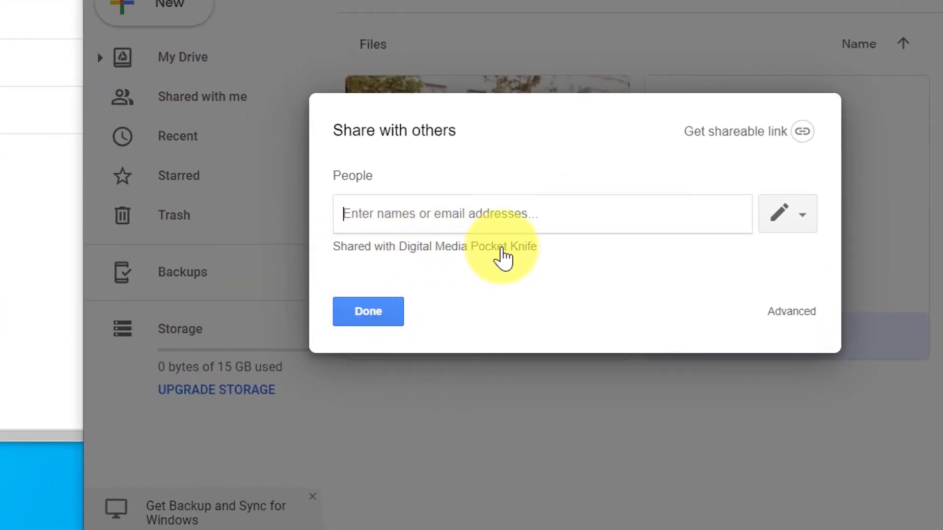
pyautogui.press('Escape')
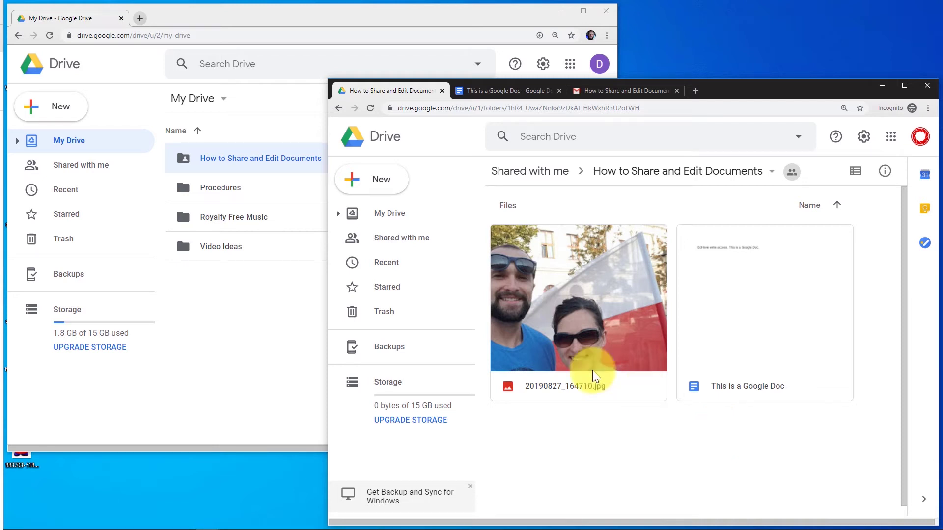
# Step: As the owner, enable Prevent editors from changing access and adding new people for This is a Google Doc and save the change
pyautogui.click(248, 302)
pyautogui.doubleClick(258, 159)
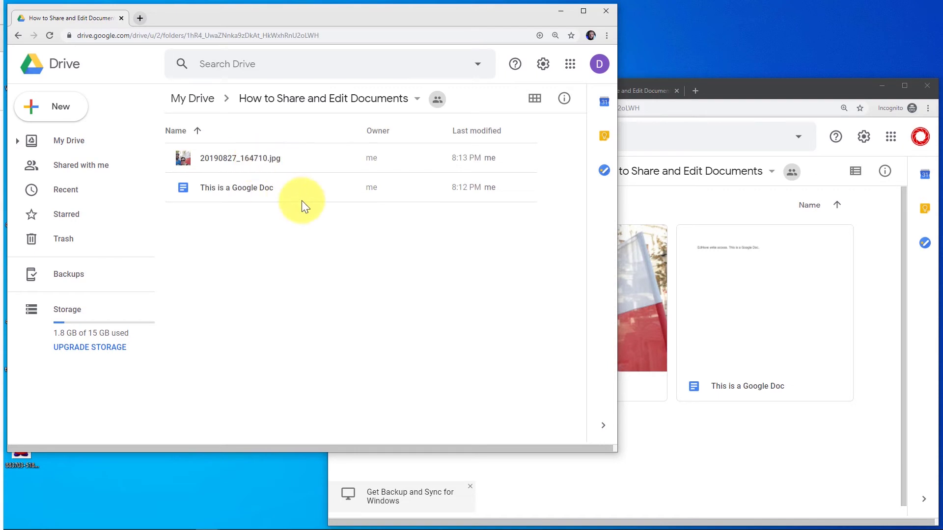
pyautogui.rightClick(284, 190)
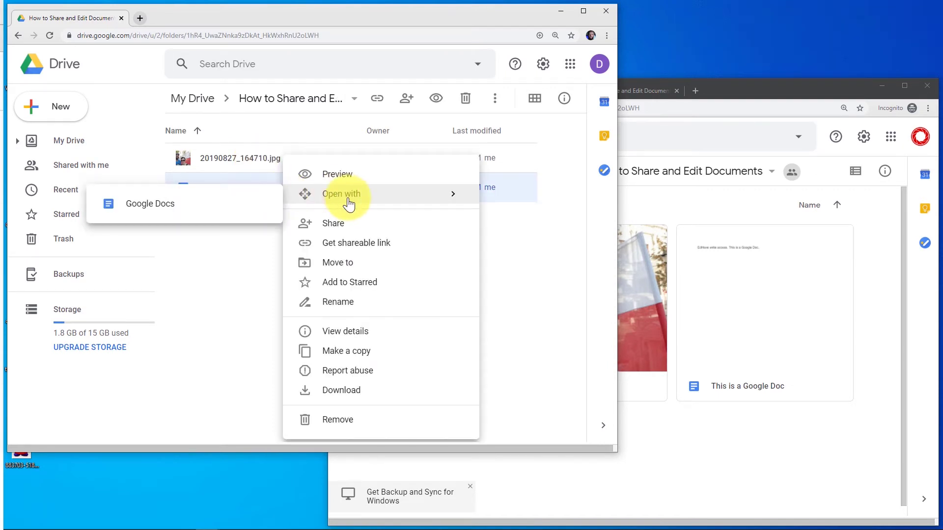
pyautogui.click(343, 228)
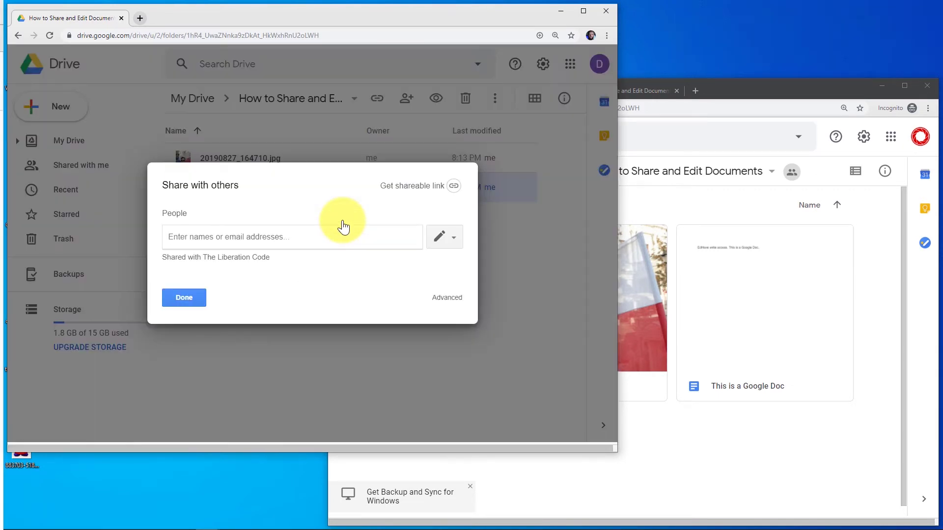
pyautogui.click(445, 298)
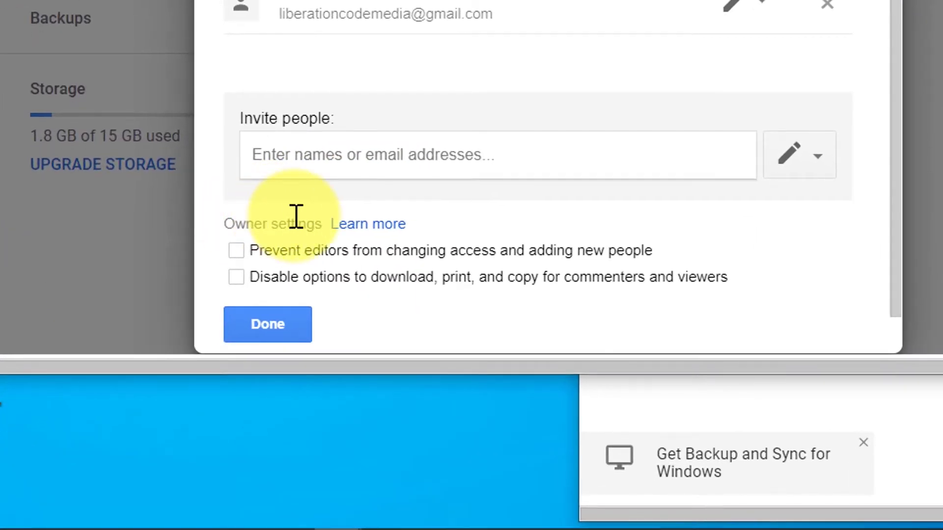
pyautogui.click(238, 250)
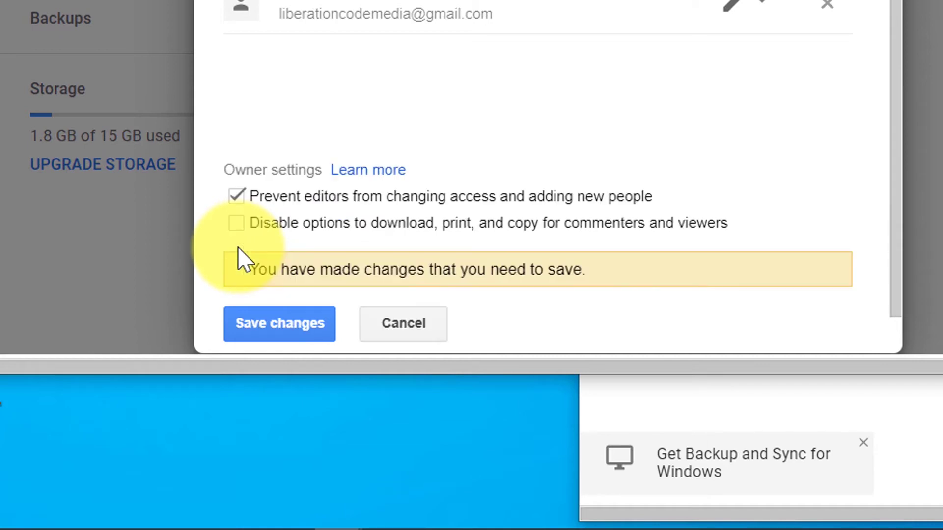
pyautogui.click(258, 326)
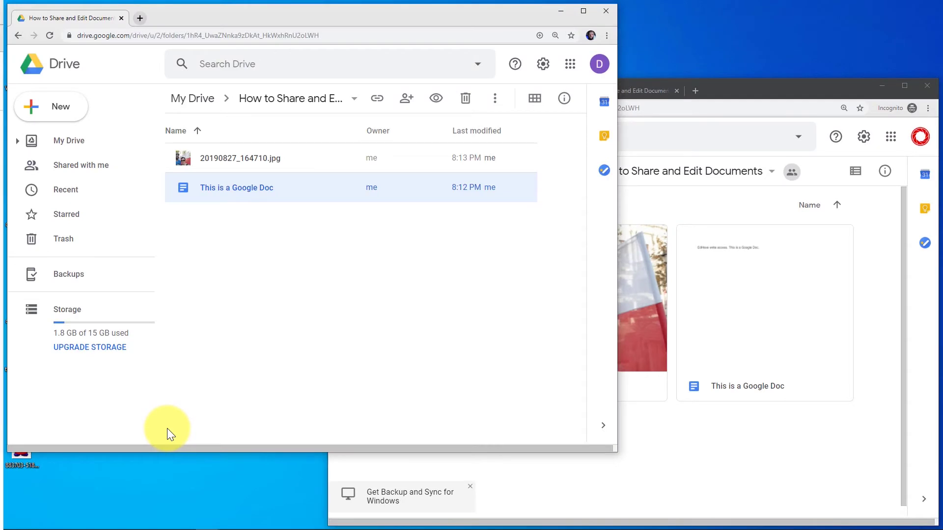
# Step: Check This is a Google Doc's sharing settings and access request form from the recipient's Drive, then close them without sending a request
pyautogui.click(745, 422)
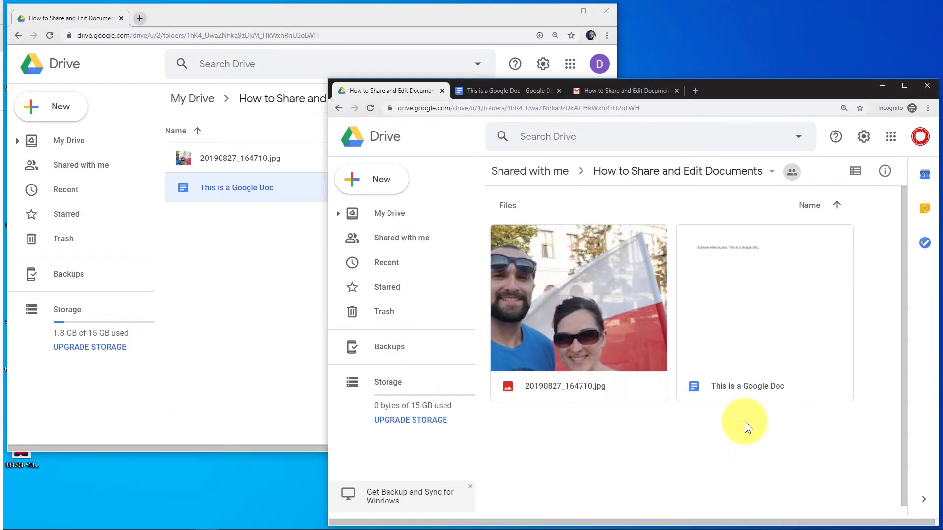
pyautogui.rightClick(754, 345)
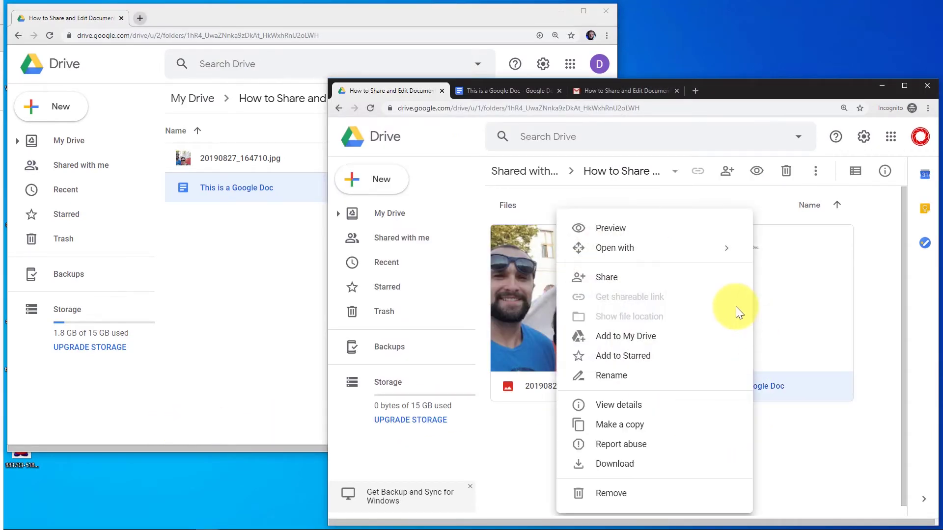
pyautogui.click(648, 287)
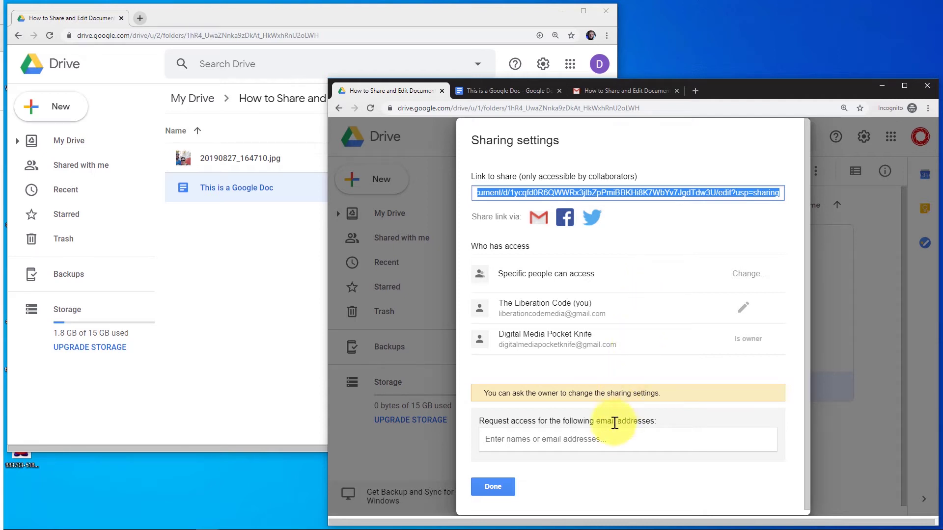
pyautogui.click(610, 441)
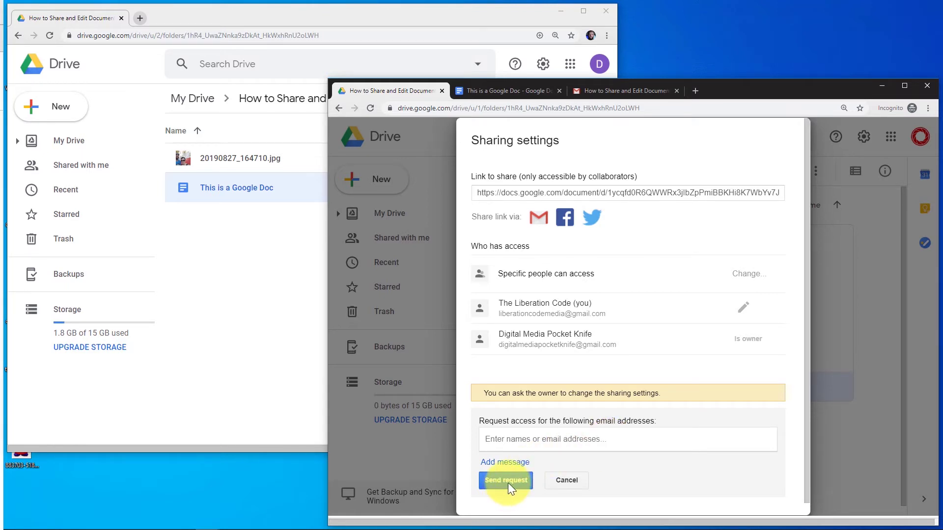
pyautogui.click(572, 479)
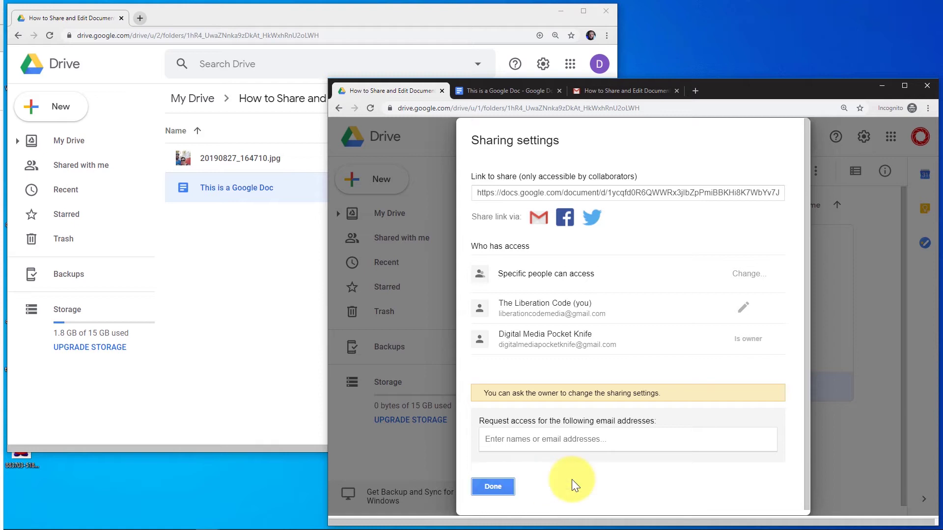
pyautogui.click(501, 487)
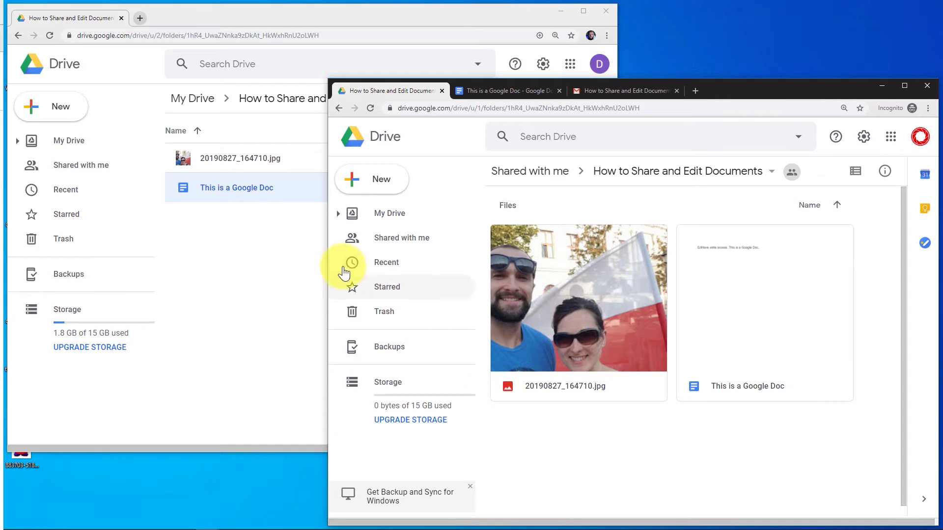
# Step: As the owner, remove the recipient's access to 20190827_164710.jpg, save the change, and reload the recipient's shared folder
pyautogui.click(266, 253)
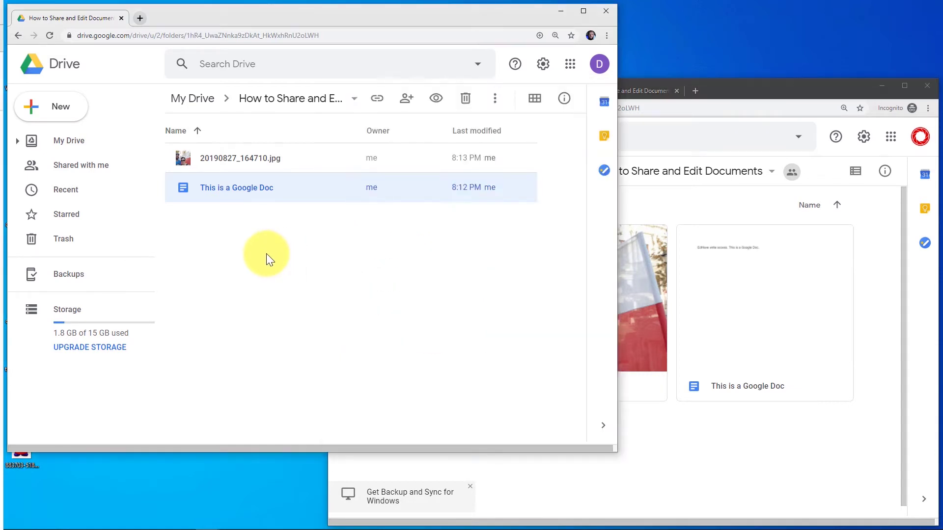
pyautogui.rightClick(287, 158)
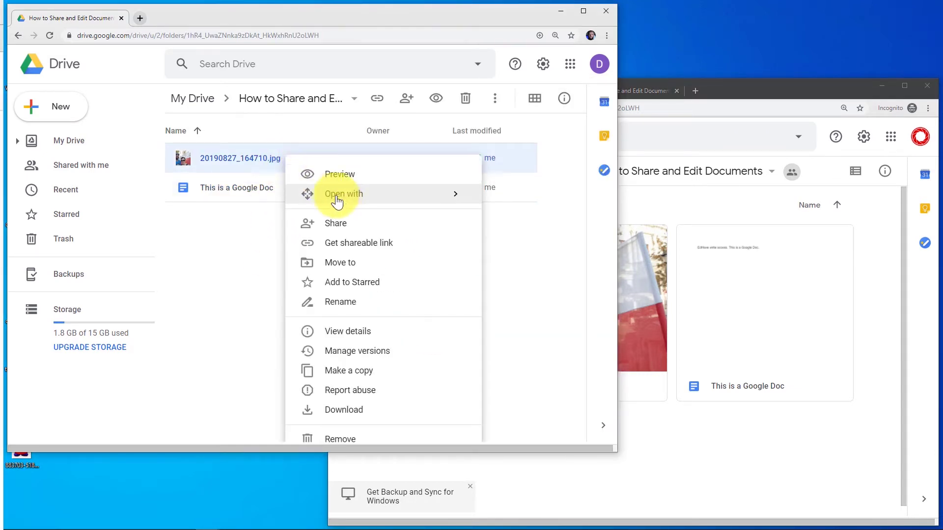
pyautogui.click(341, 225)
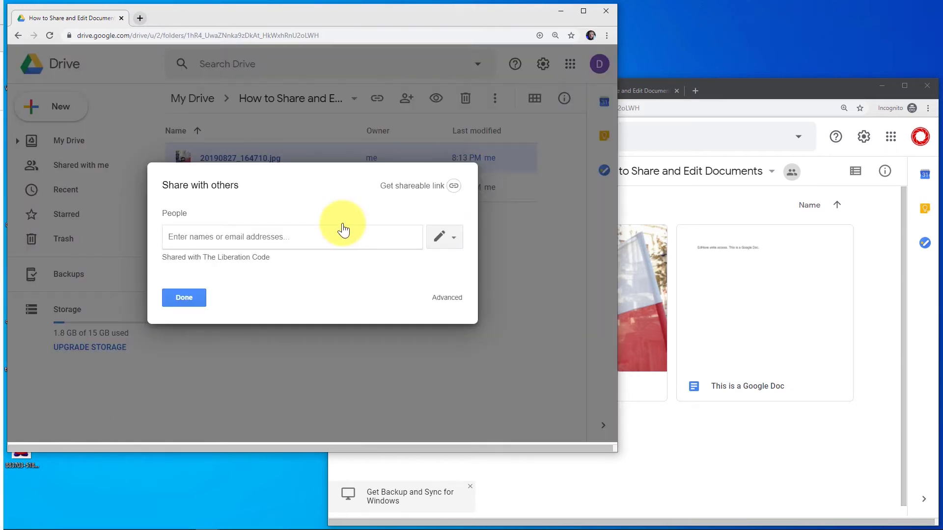
pyautogui.click(447, 298)
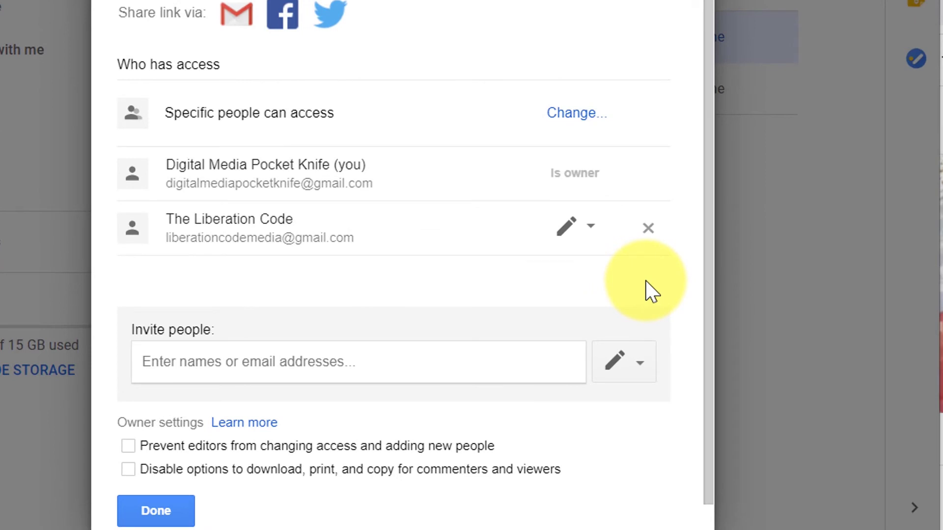
pyautogui.click(644, 236)
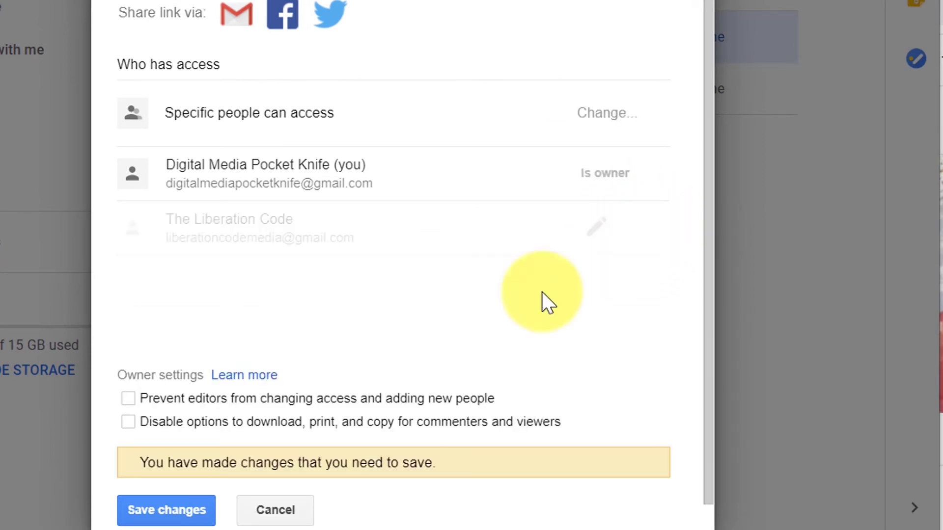
pyautogui.click(189, 509)
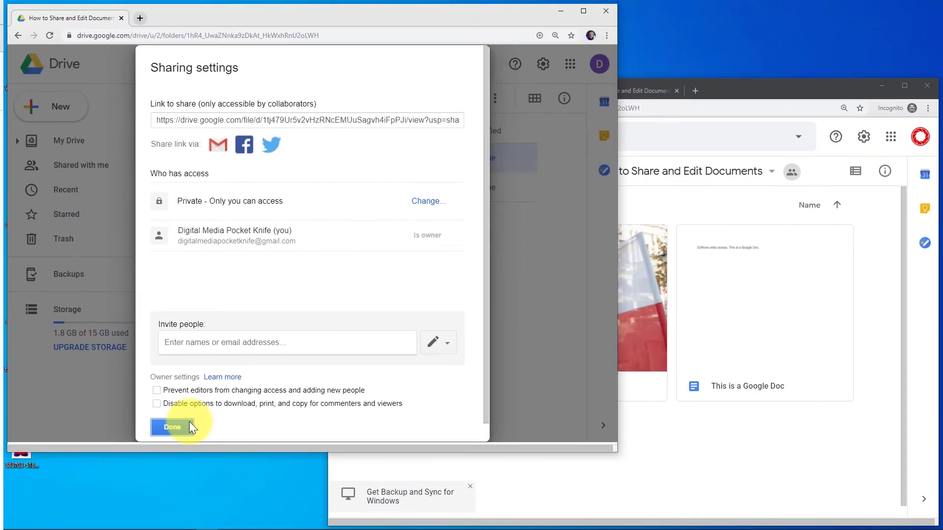
pyautogui.click(188, 427)
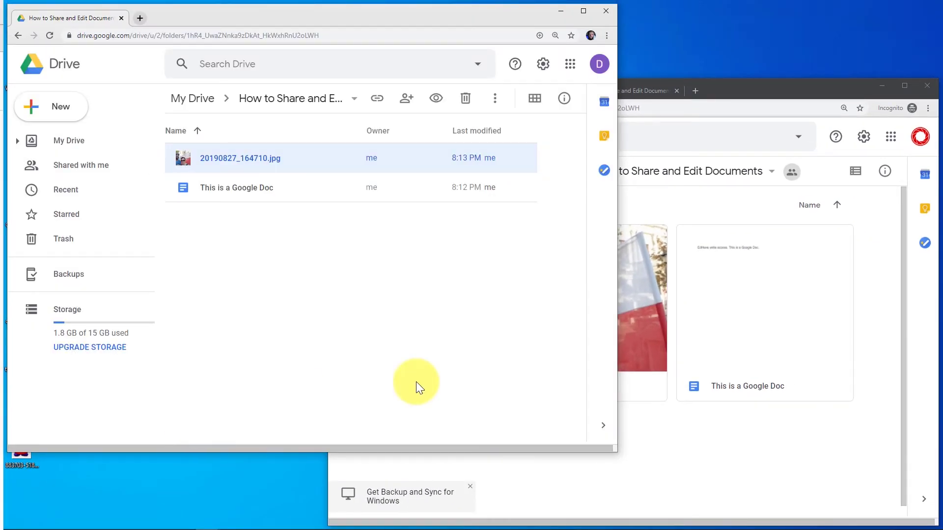
pyautogui.click(650, 420)
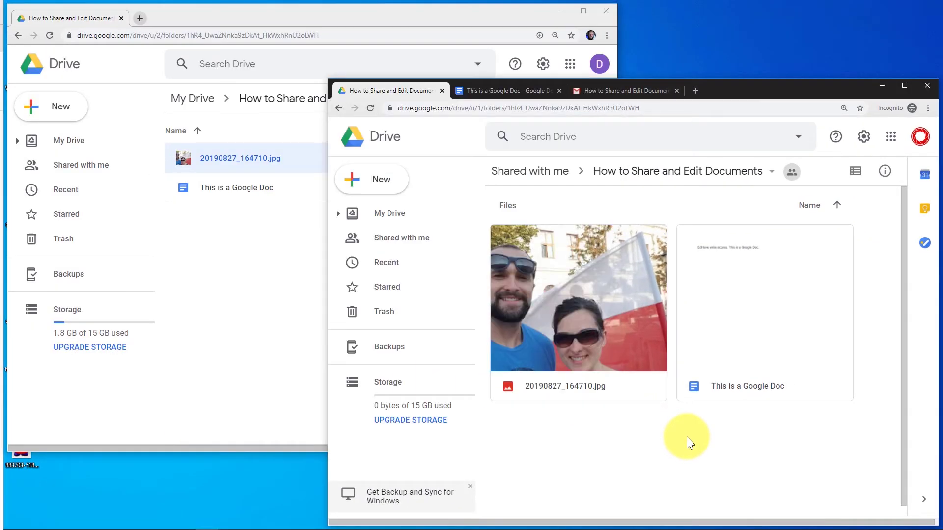
pyautogui.press('F5')
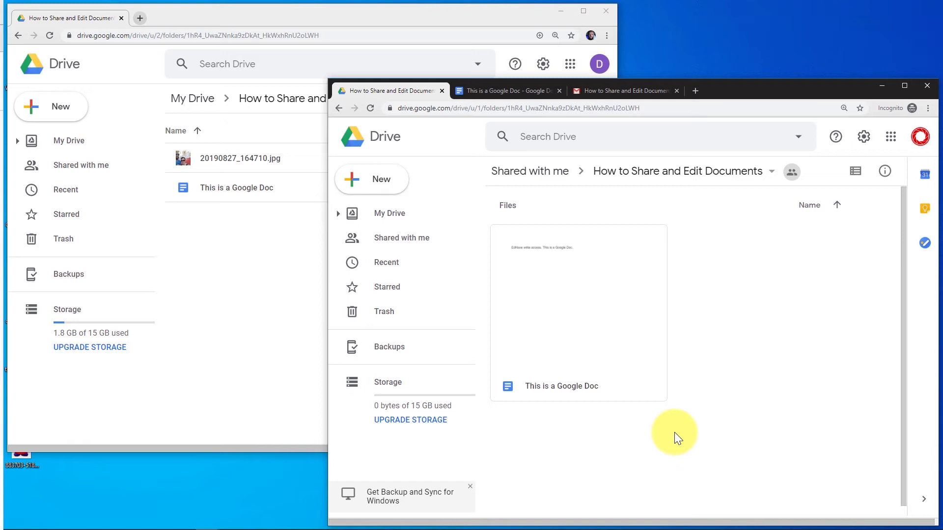
# Step: From the owner's Drive, turn on link sharing for 20190827_164710.jpg as Anyone with the link can view, and copy the link
pyautogui.click(211, 255)
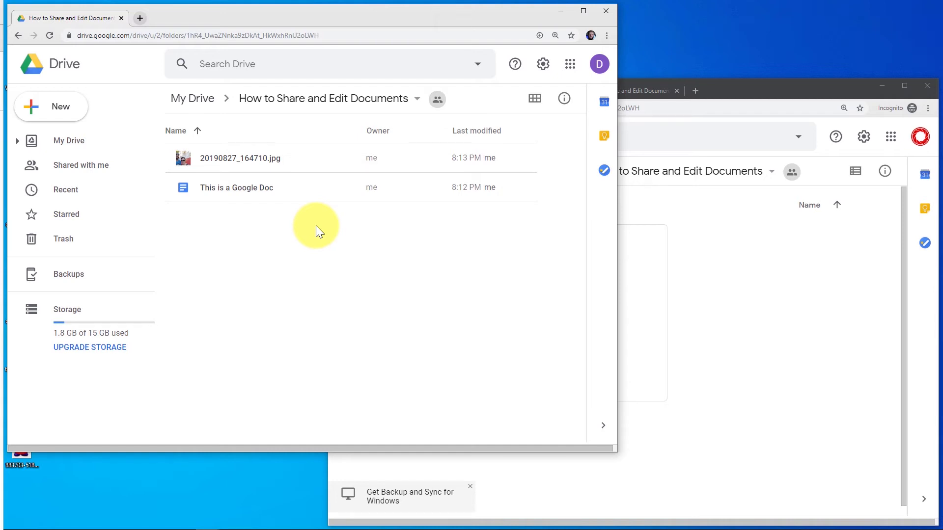
pyautogui.rightClick(300, 157)
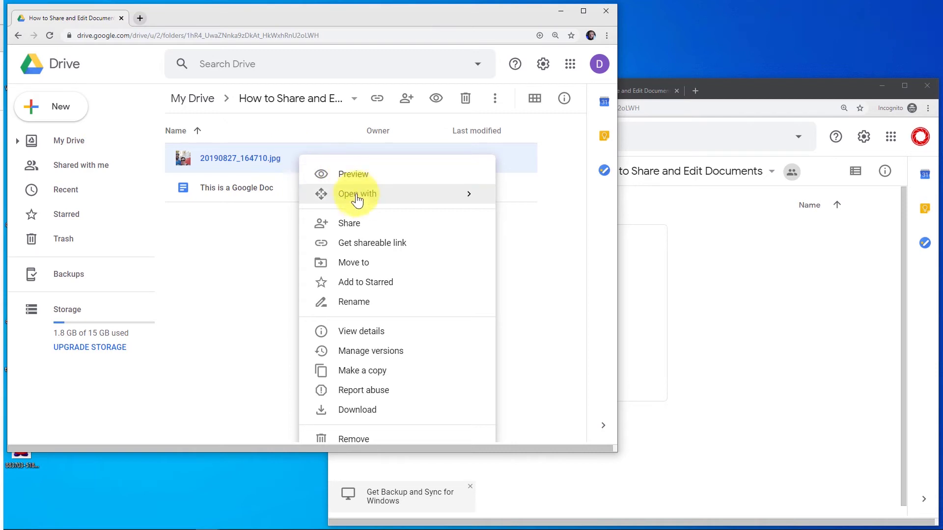
pyautogui.click(358, 230)
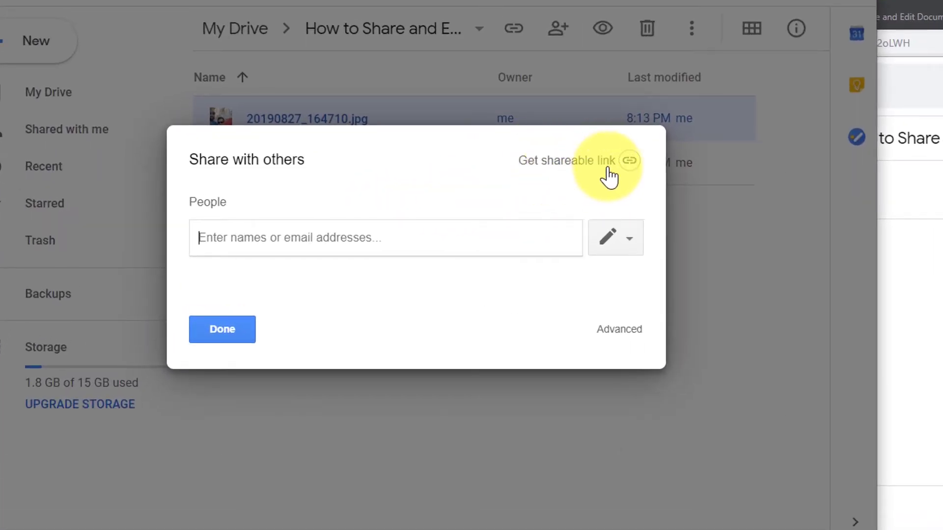
pyautogui.click(577, 164)
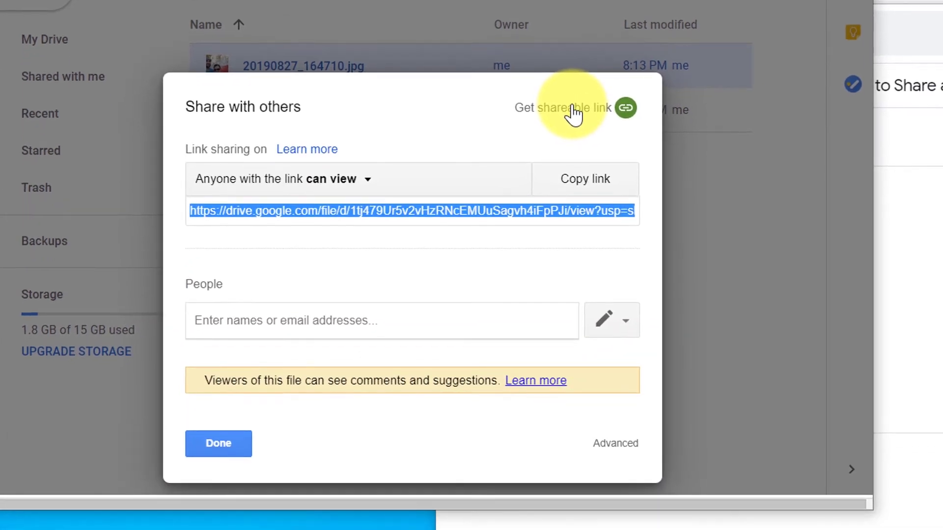
pyautogui.click(367, 181)
pyautogui.click(367, 182)
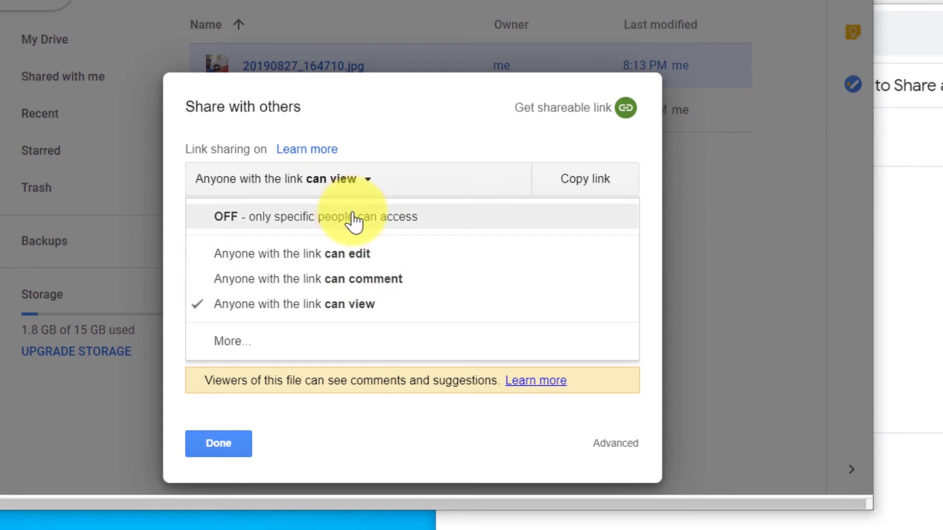
pyautogui.click(349, 307)
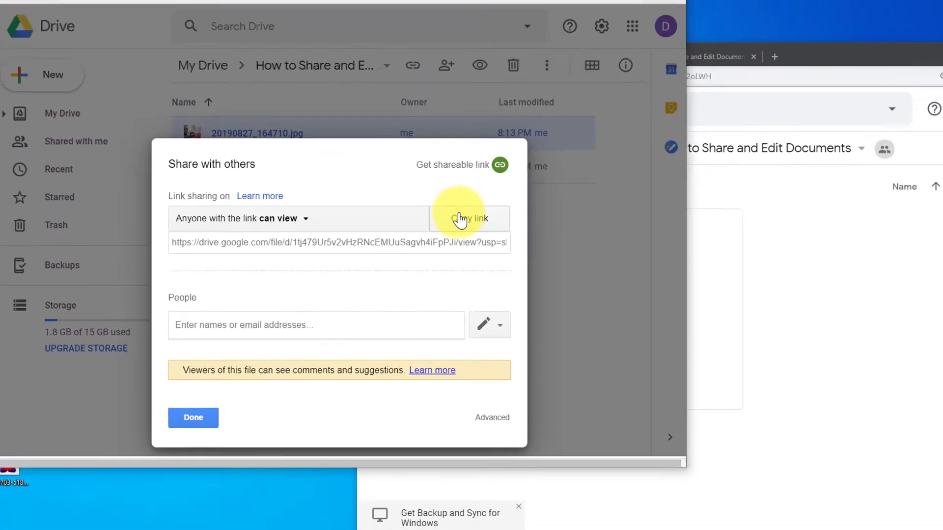
pyautogui.click(460, 220)
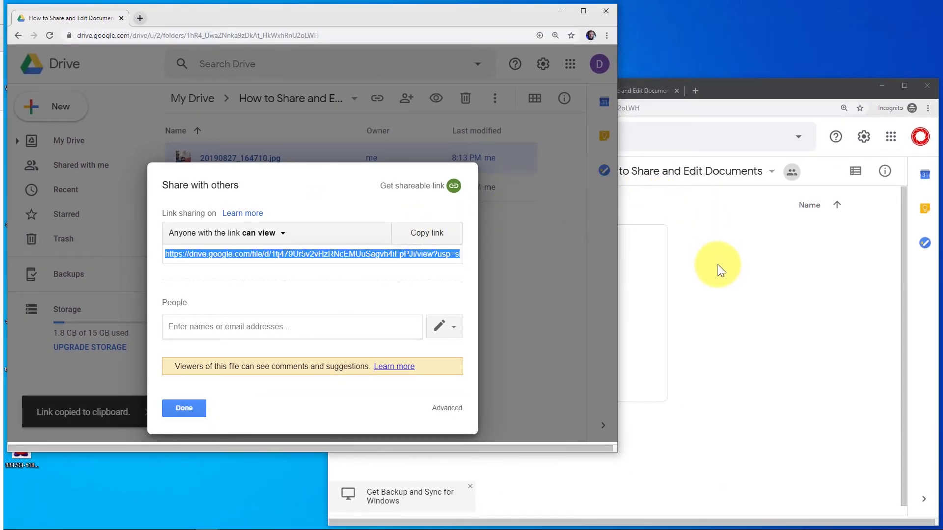
# Step: Open the copied image link in a new tab of the recipient's browser and return to the shared folder
pyautogui.click(717, 264)
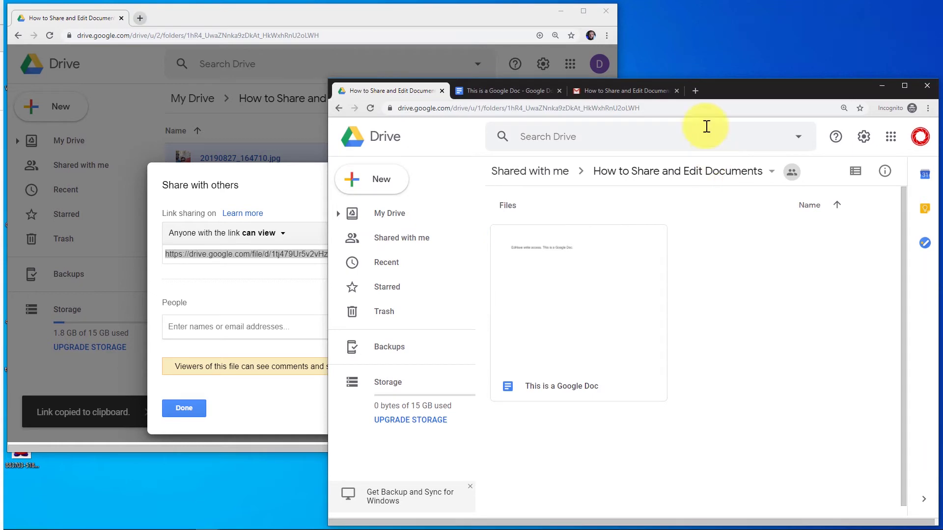
pyautogui.click(694, 91)
pyautogui.hotkey('ctrl', 'v')
pyautogui.press('Return')
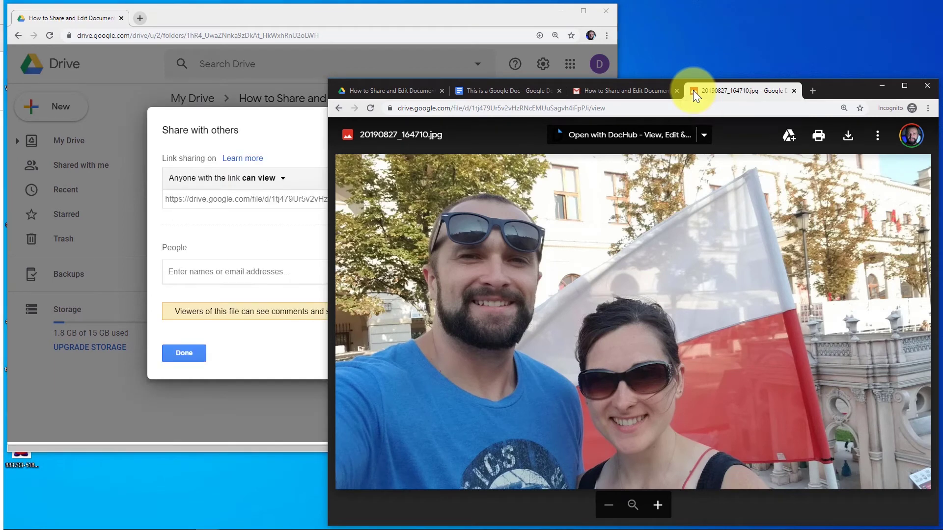
pyautogui.click(339, 90)
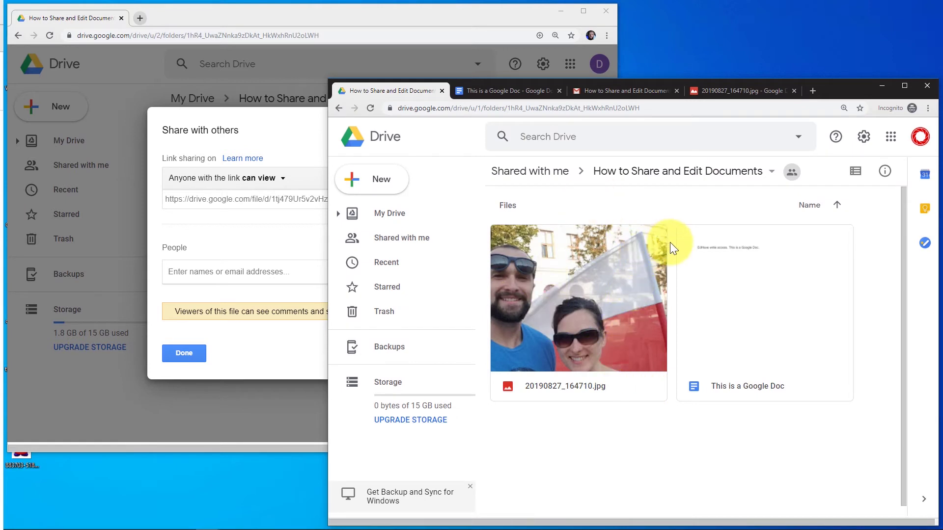
# Step: Close the owner's image sharing dialog and set This is a Google Doc's link sharing to On - Anyone with the link, Can view, and save
pyautogui.click(271, 129)
pyautogui.click(180, 355)
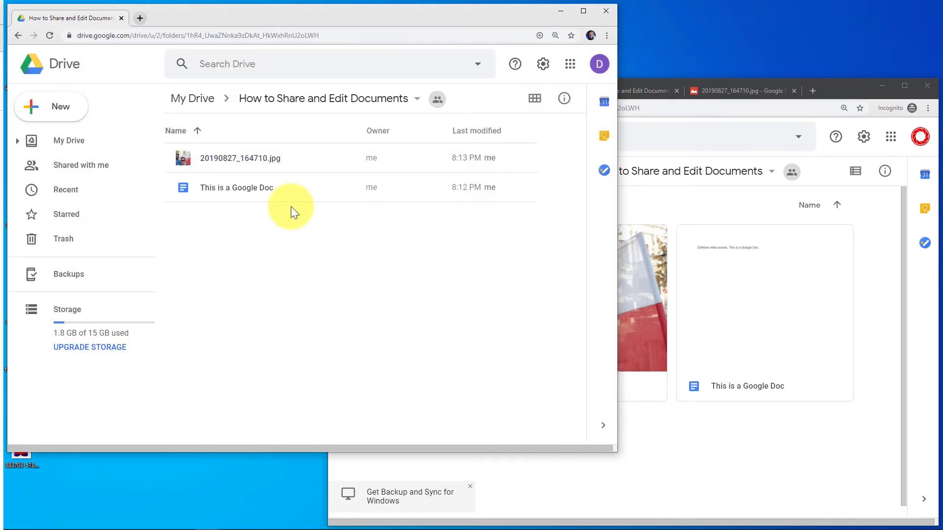
pyautogui.rightClick(289, 189)
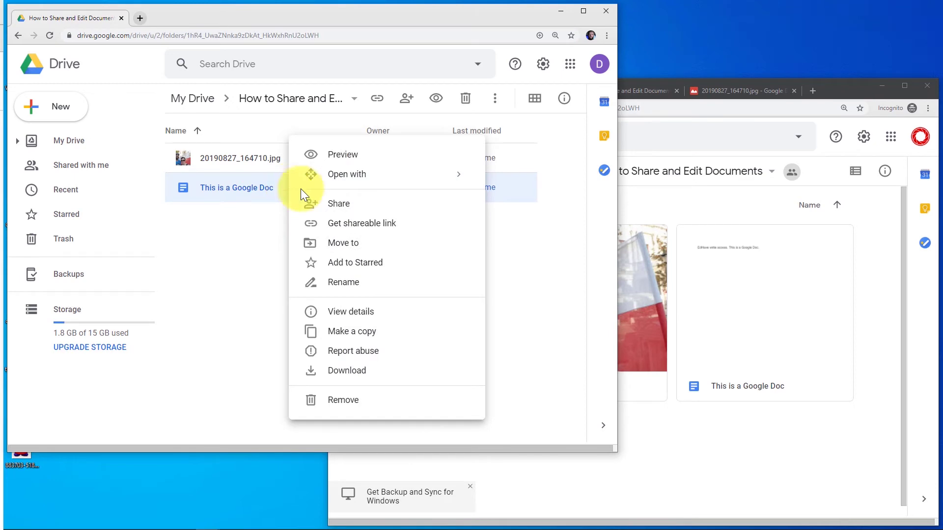
pyautogui.click(338, 204)
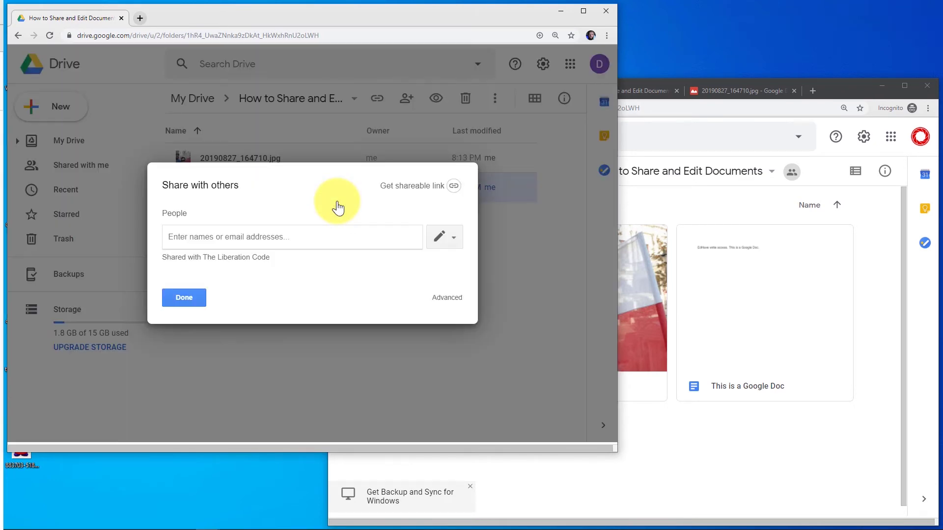
pyautogui.click(446, 298)
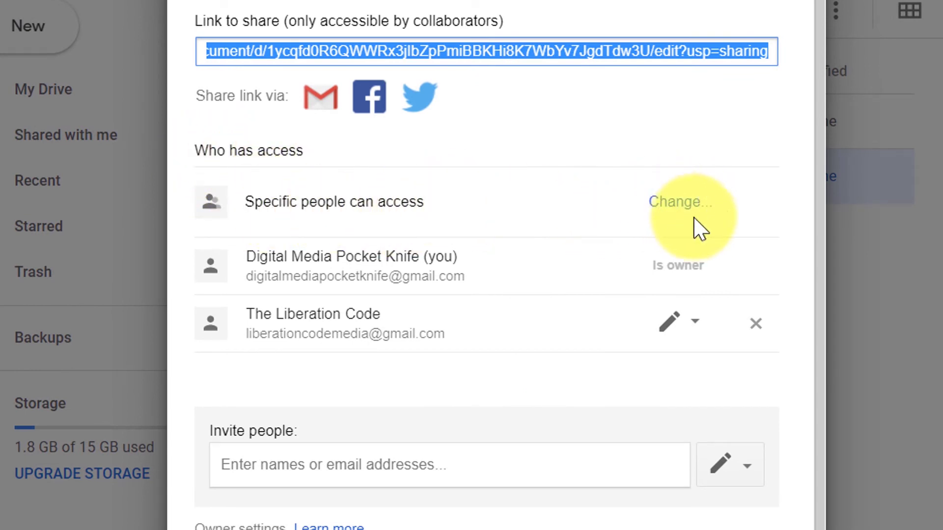
pyautogui.click(679, 211)
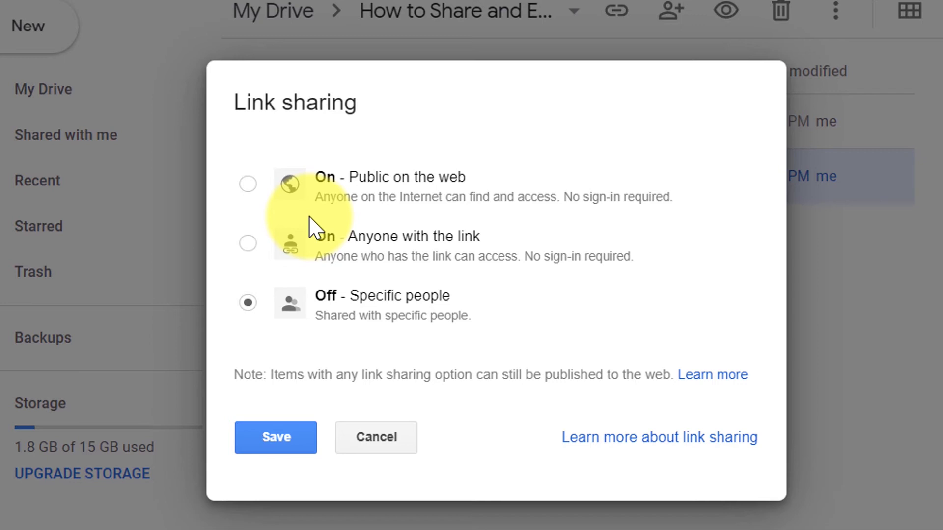
pyautogui.click(248, 242)
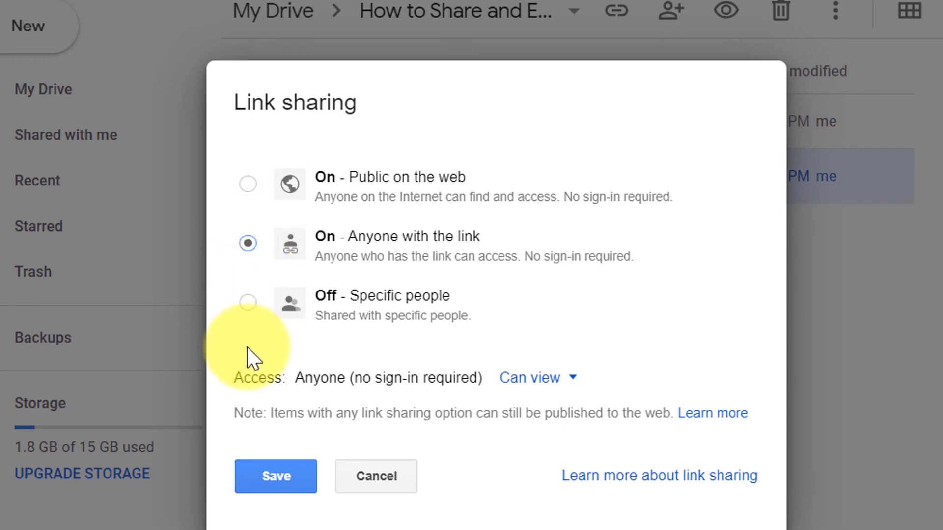
pyautogui.click(573, 387)
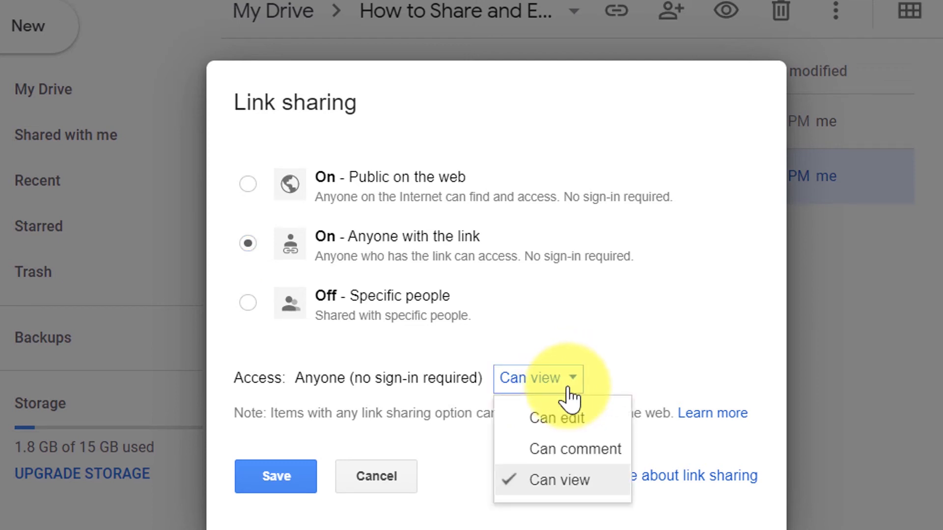
pyautogui.click(560, 482)
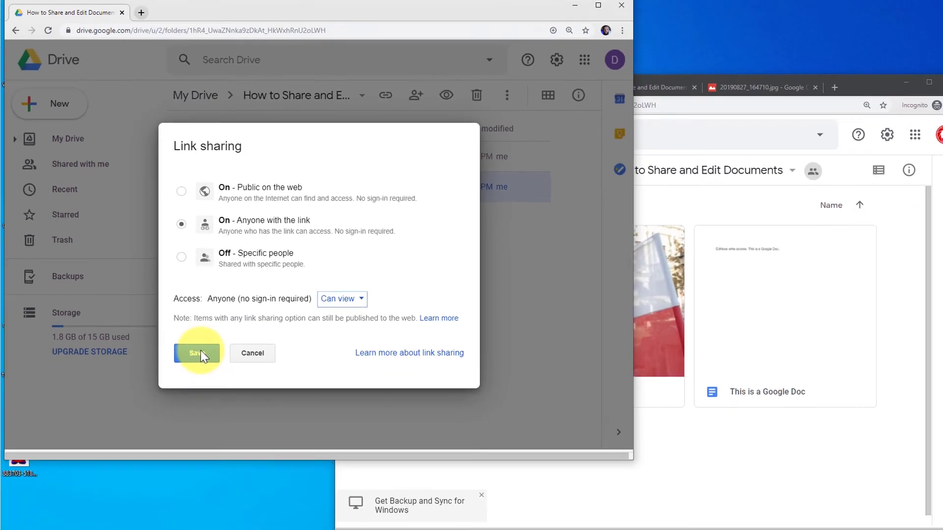
pyautogui.click(260, 440)
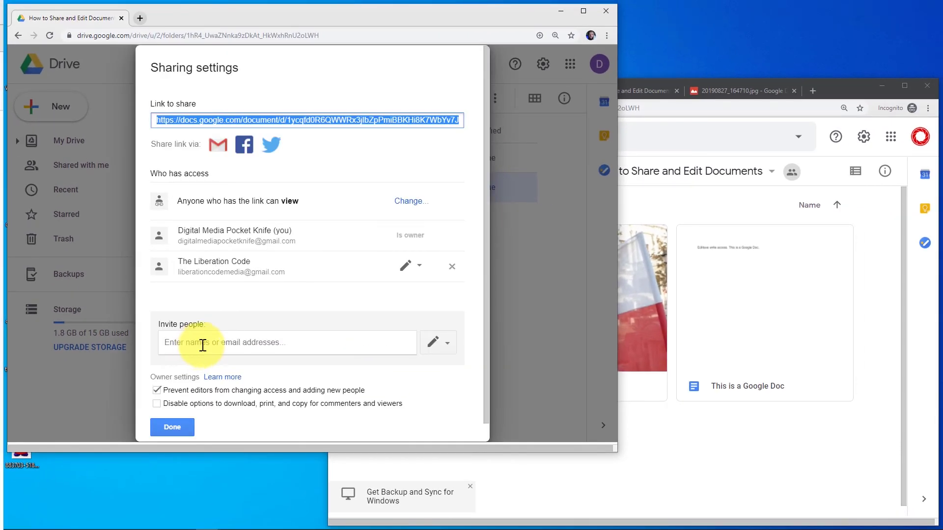
pyautogui.rightClick(194, 123)
pyautogui.click(210, 128)
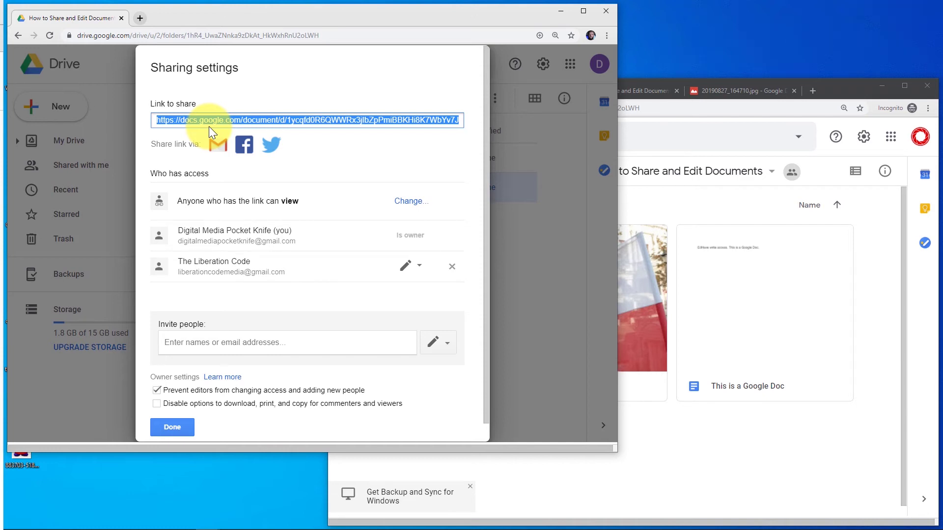
# Step: Set the recipient's access to Can comment, disable download, print, and copy for commenters and viewers, and save the document's sharing settings
pyautogui.click(421, 266)
pyautogui.click(390, 319)
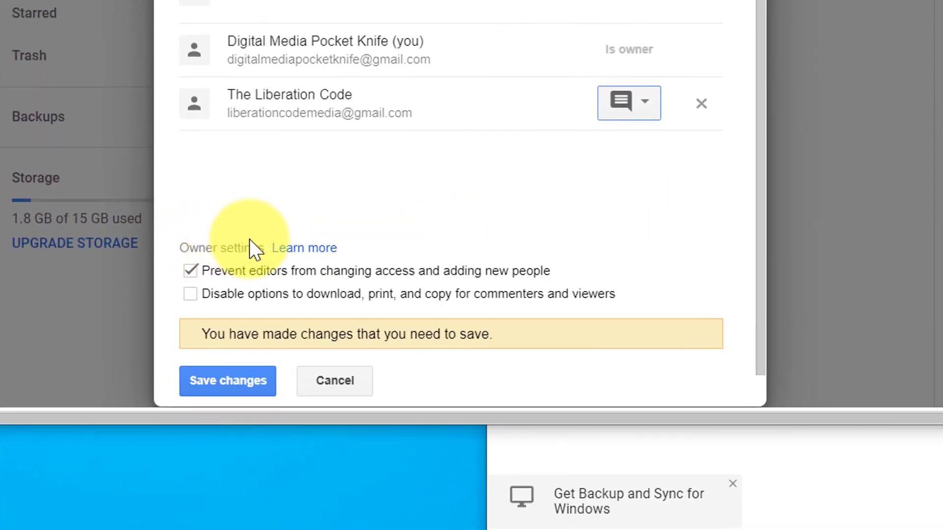
pyautogui.click(189, 294)
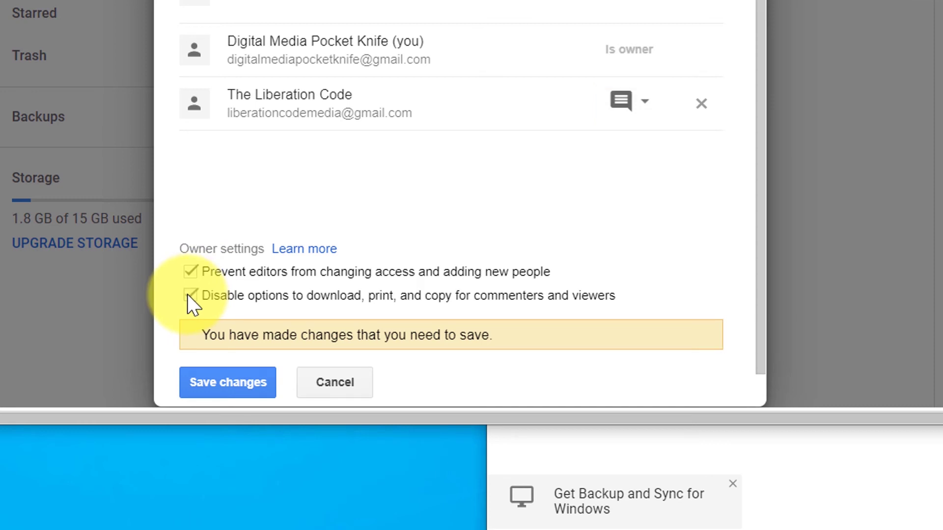
pyautogui.click(214, 382)
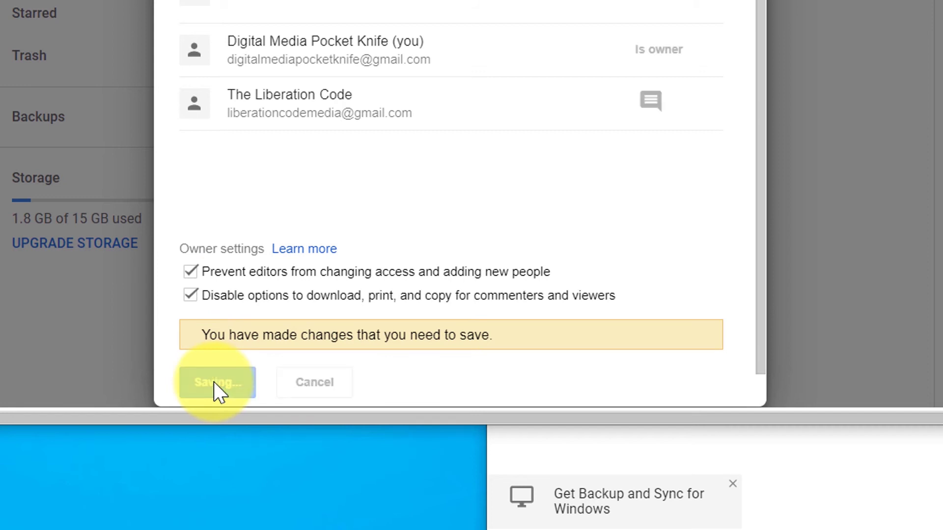
pyautogui.click(216, 382)
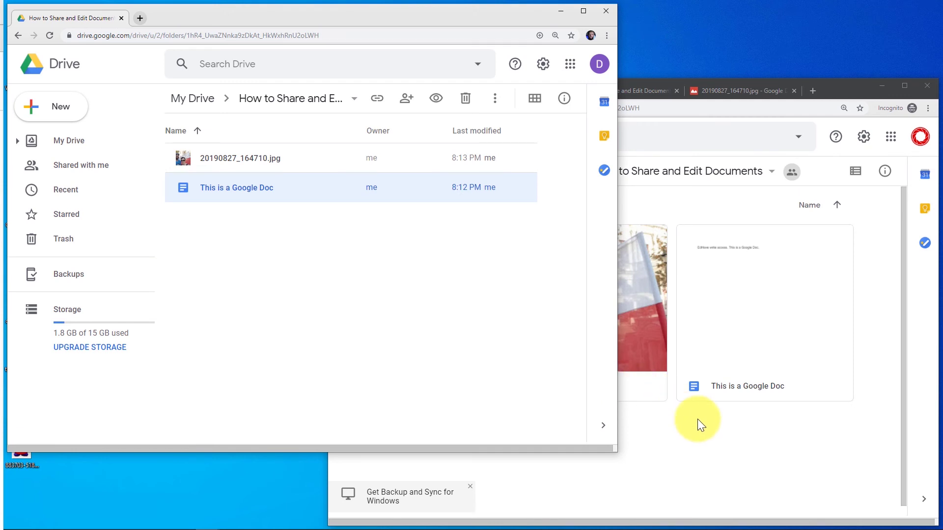
# Step: Open This is a Google Doc from the recipient's shared folder to check the commenting access
pyautogui.click(718, 436)
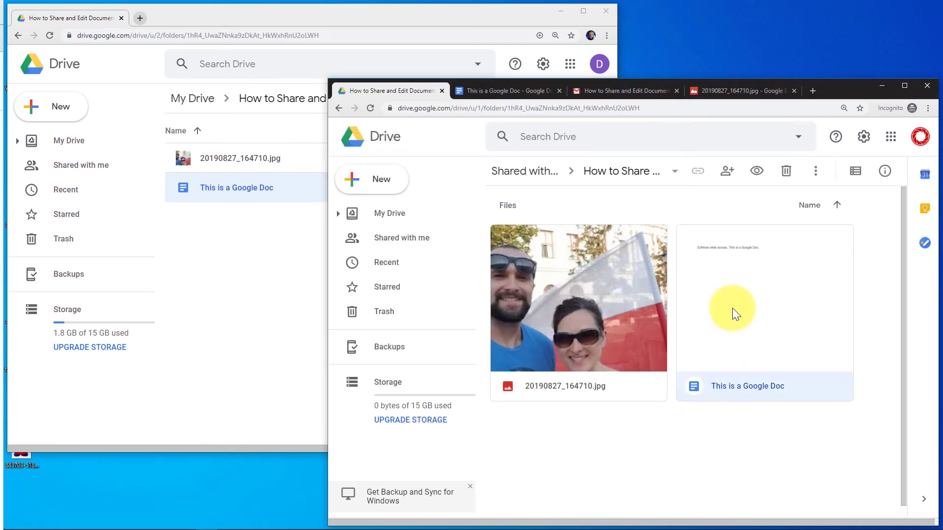
pyautogui.doubleClick(732, 308)
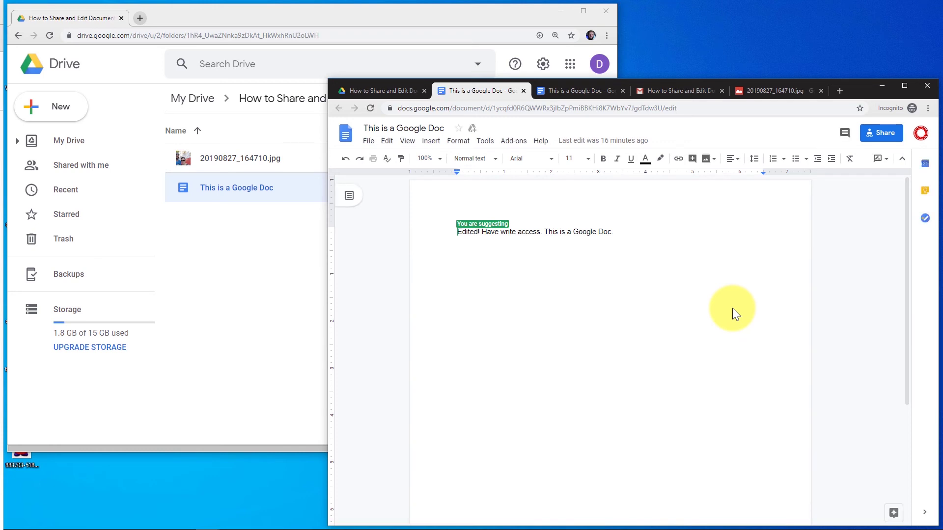
# Step: Suggest the filler text "Fksldfj;lasjf;lasjf;alskfjas;fkljas;fklj" at the start of the document as the recipient
pyautogui.write('fksldfj;lasjf;lasjf;alskfjas;fkljas;f')
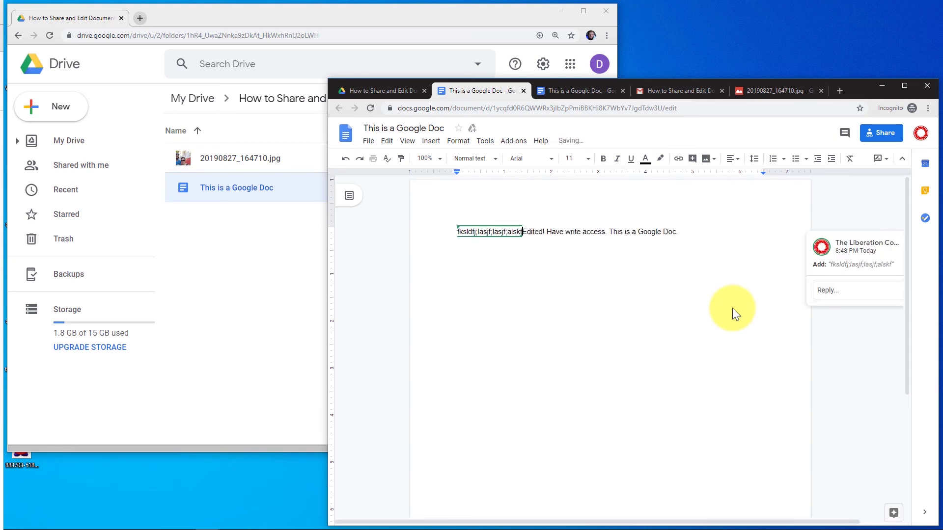
pyautogui.write('klj')
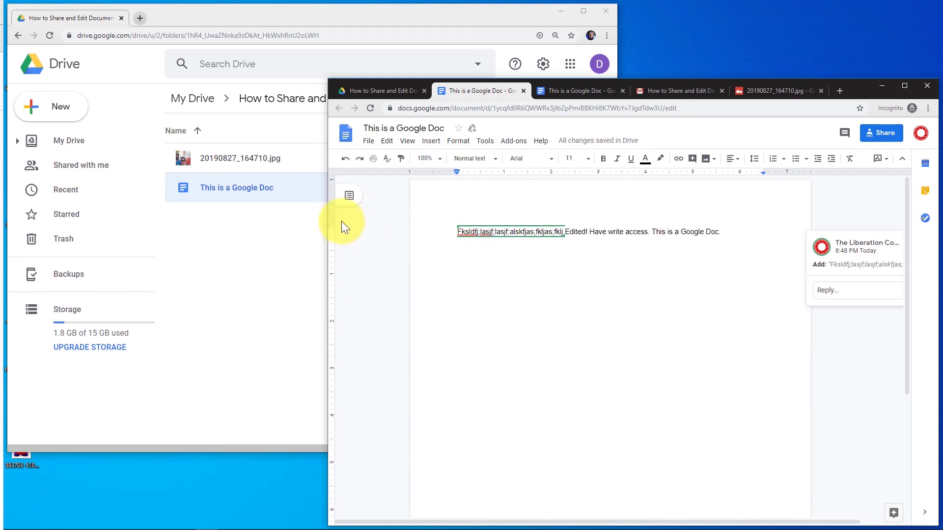
# Step: Open This is a Google Doc from the owner's Drive folder and reject the recipient's suggested filler text
pyautogui.click(252, 211)
pyautogui.click(251, 183)
pyautogui.doubleClick(252, 185)
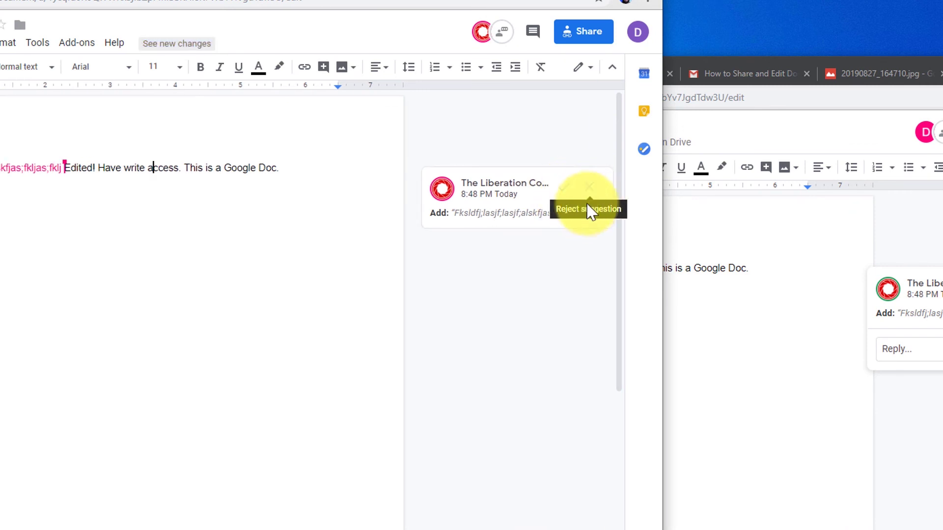
pyautogui.click(588, 193)
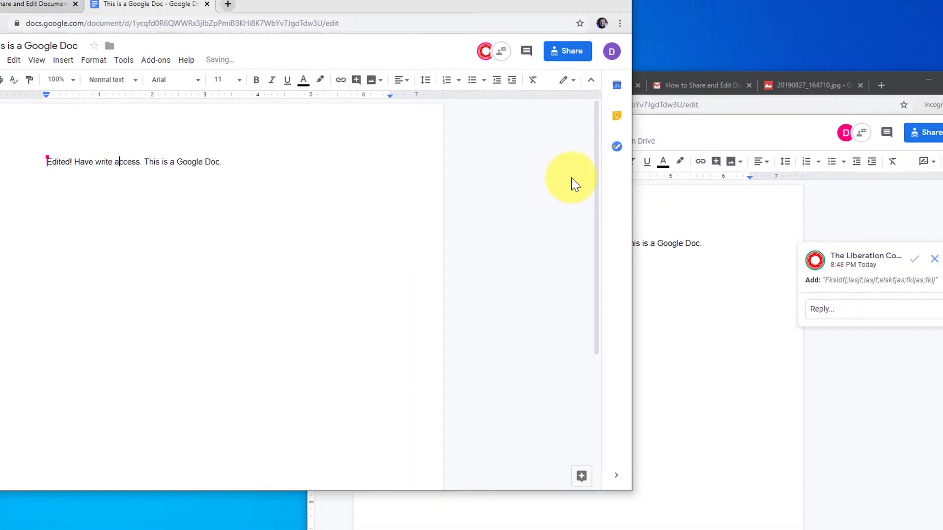
# Step: Examine which copy, download and print options the recipient has in This is a Google Doc
pyautogui.click(671, 224)
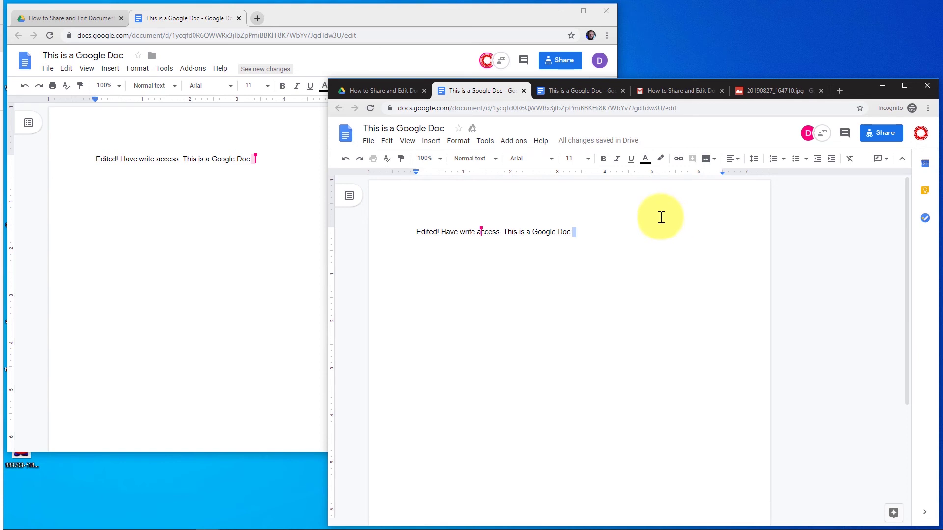
pyautogui.click(369, 141)
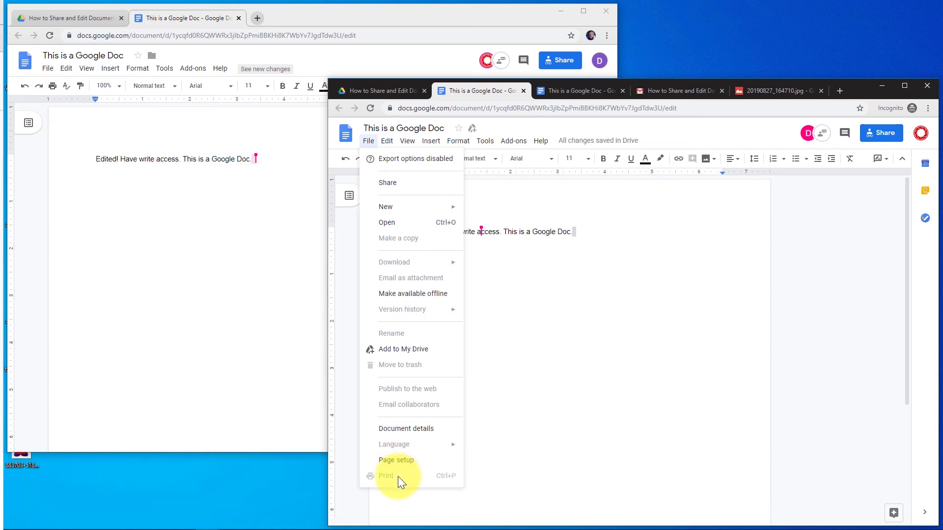
# Step: Suggest "Useful change." at the end of the recipient's document text and accept the suggestion in the owner's document
pyautogui.click(584, 231)
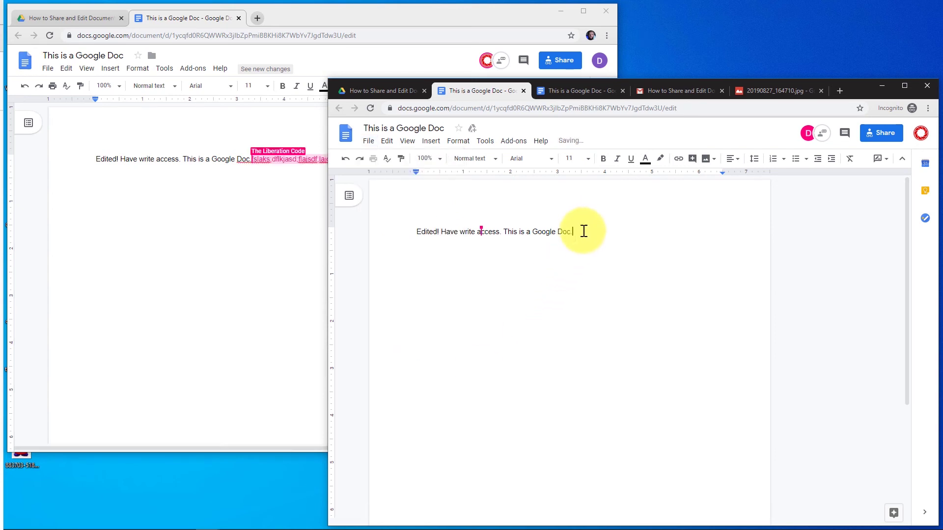
pyautogui.write('Us')
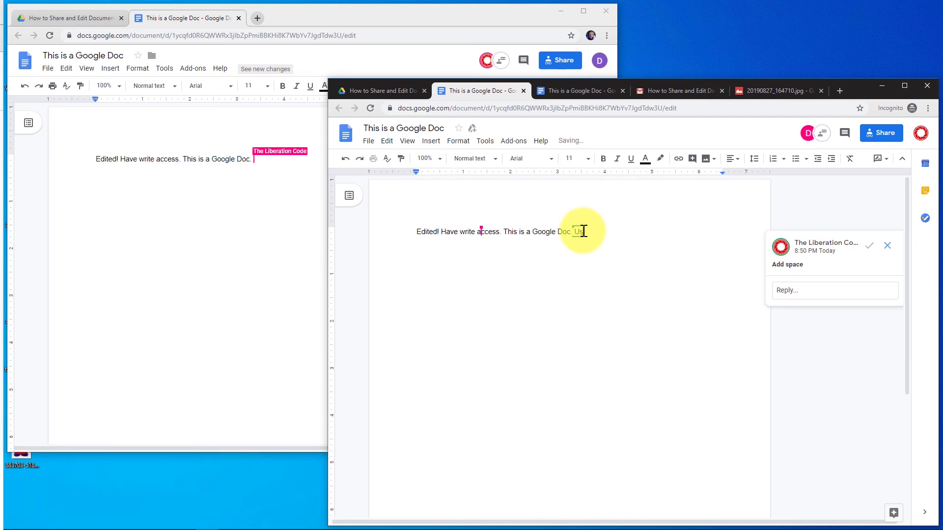
pyautogui.write('eful c')
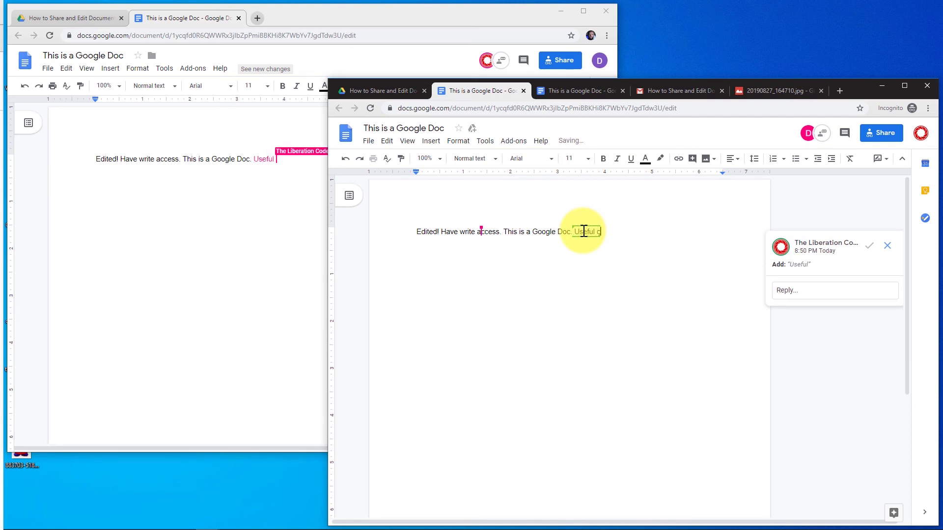
pyautogui.write('hange.')
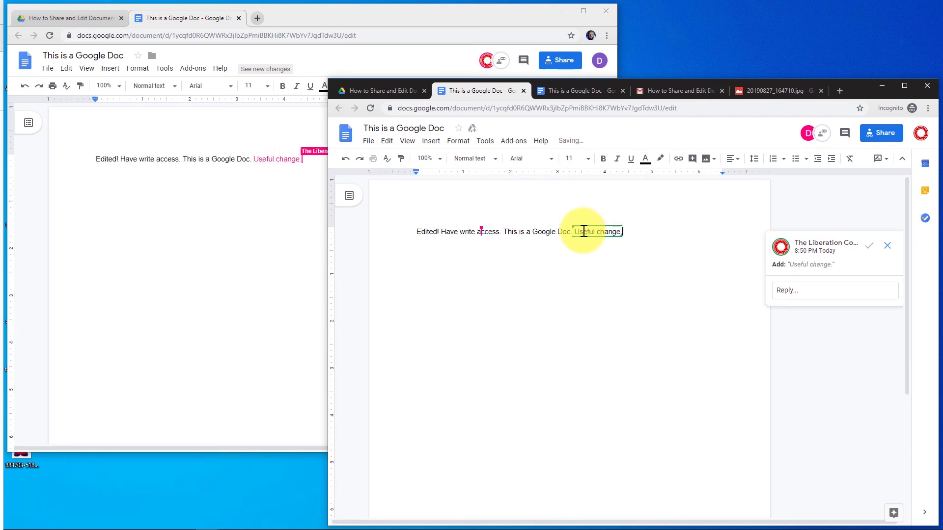
pyautogui.click(280, 169)
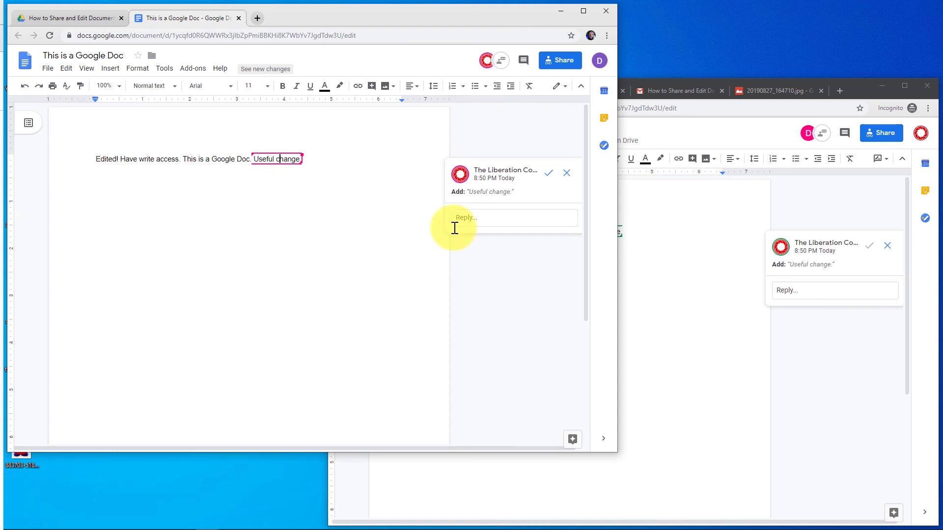
pyautogui.click(546, 173)
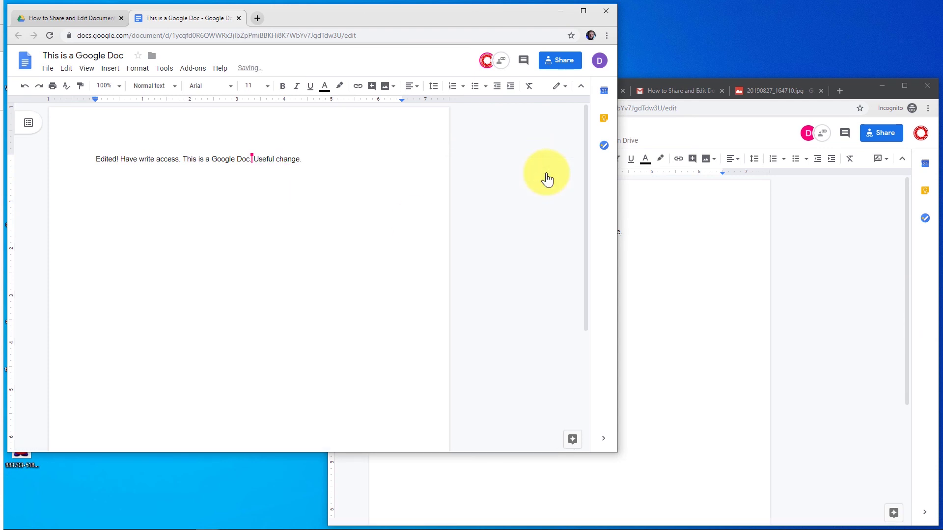
# Step: Open the document chat in the recipient's window and send the message "Hi"
pyautogui.click(637, 250)
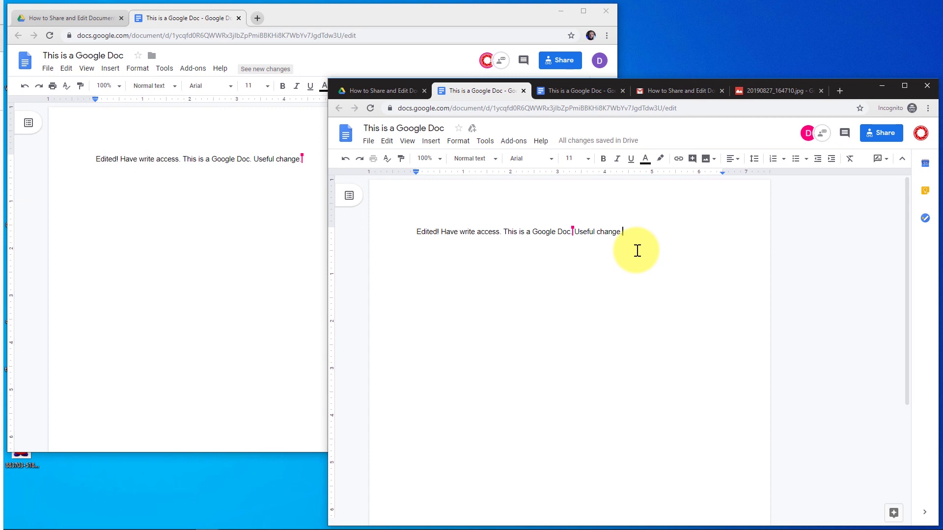
pyautogui.click(818, 136)
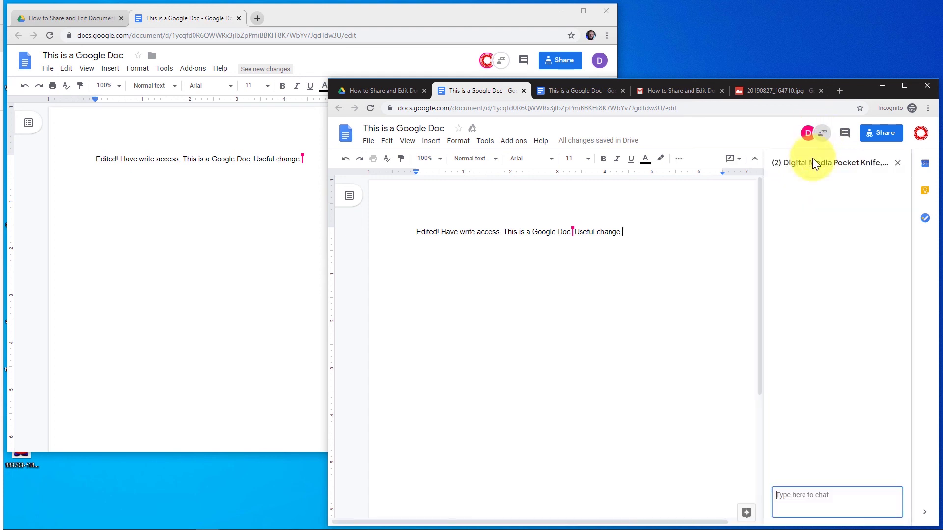
pyautogui.write('Hi')
pyautogui.press('Return')
# Step: View the chat message in the owner's document, close the chat and return to the How to Share and Edit Documents folder in Drive
pyautogui.click(289, 159)
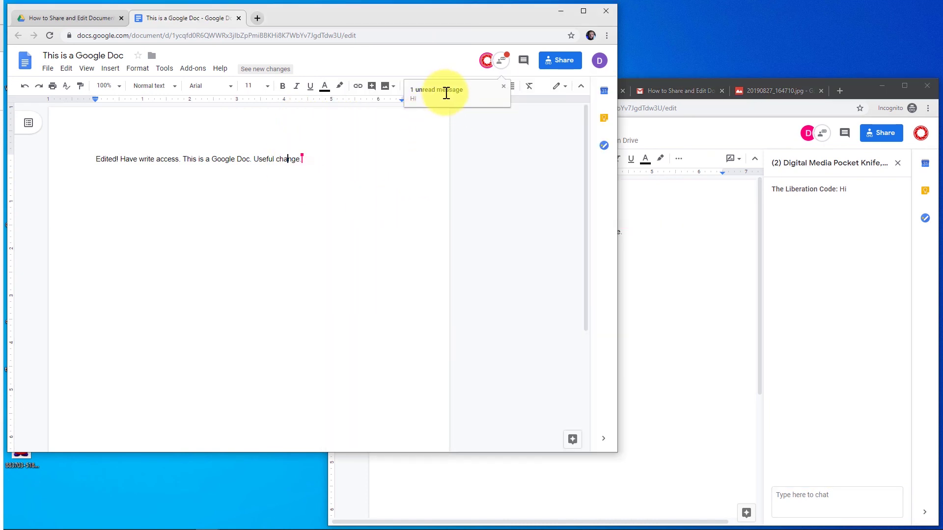
pyautogui.click(501, 61)
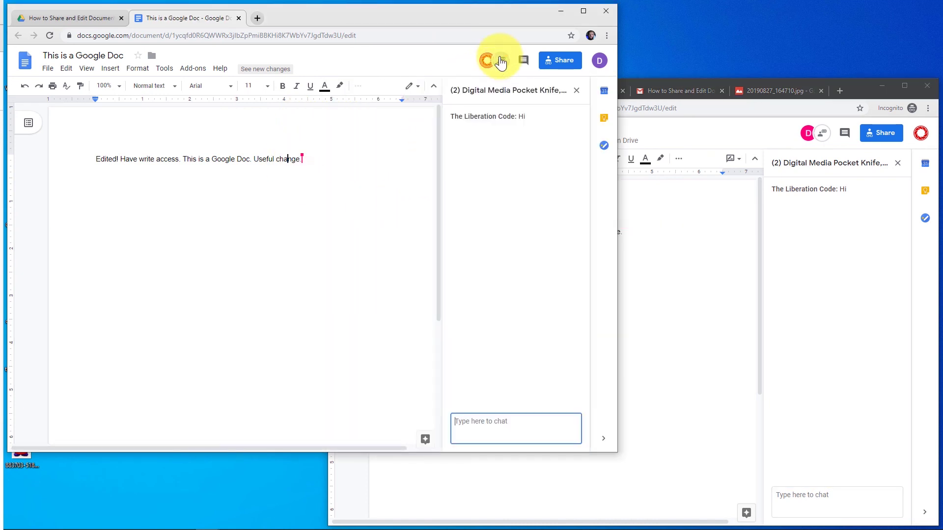
pyautogui.click(576, 91)
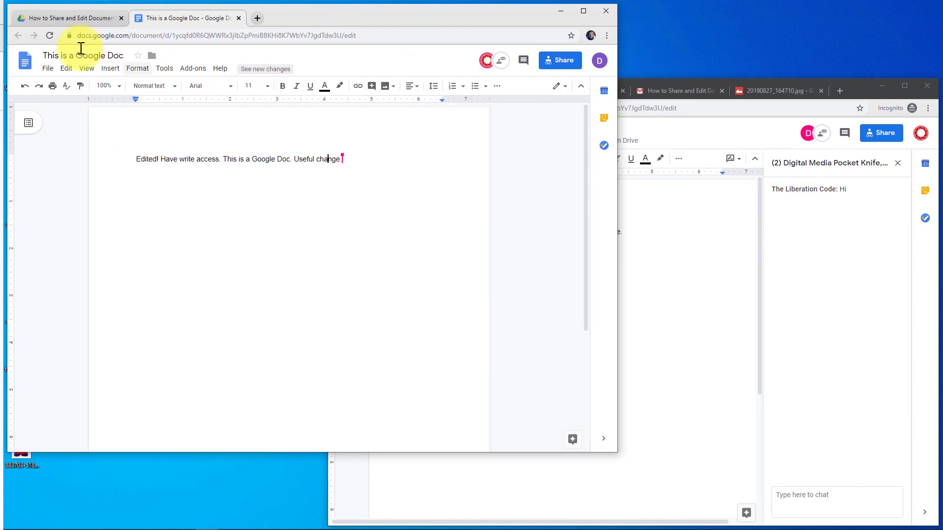
pyautogui.click(64, 14)
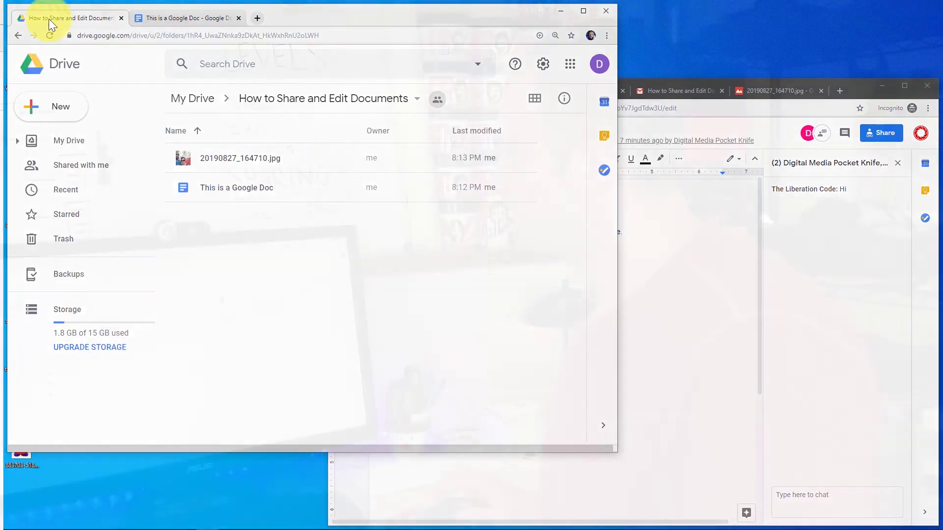